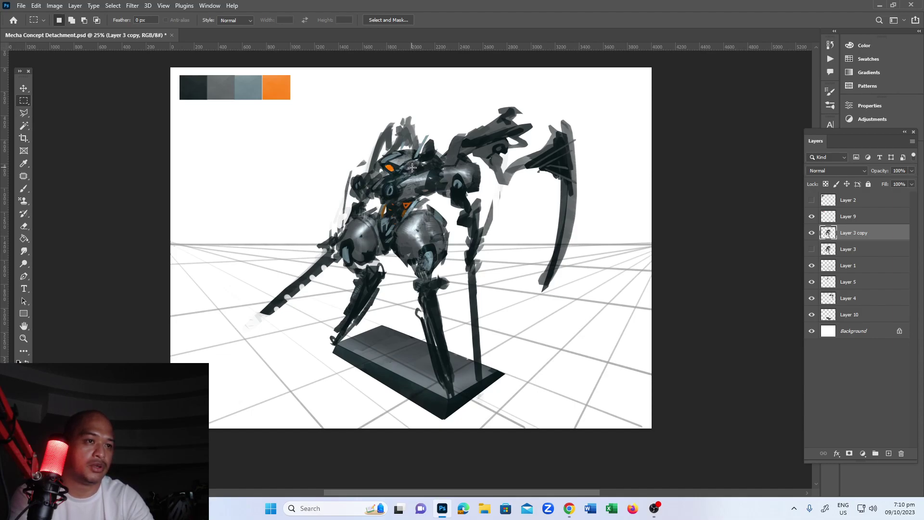
- Cut the mecha's near leg out of Layer 3 copy with the Polygonal Lasso, paste it on its own layer and shift it down
key(l)
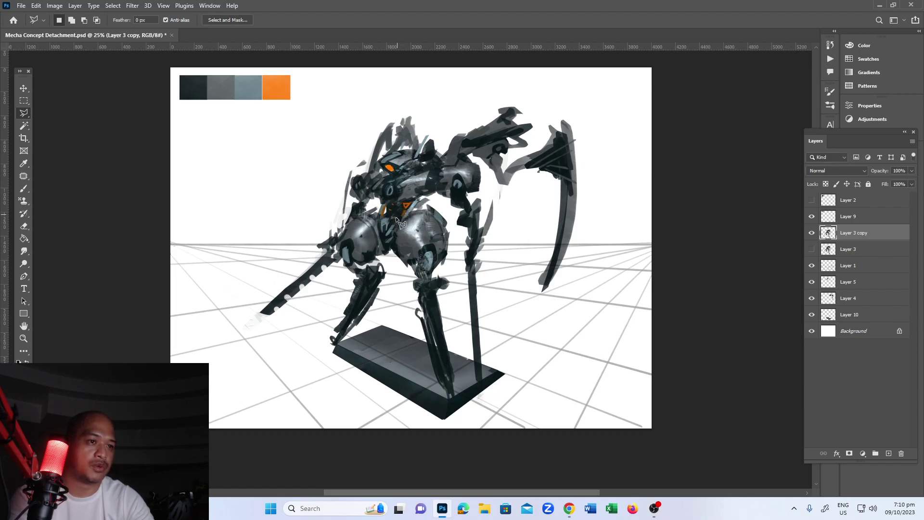
click(393, 256)
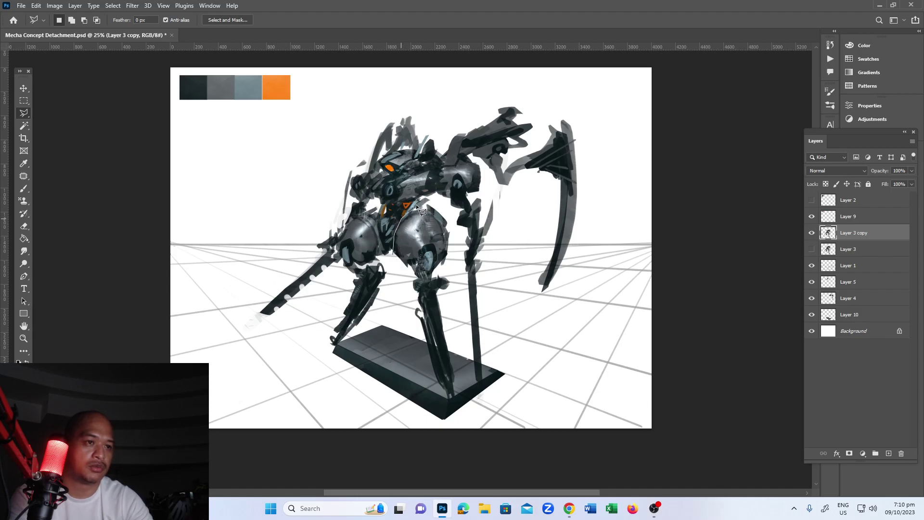
click(437, 198)
click(453, 218)
click(457, 246)
click(455, 262)
click(459, 300)
click(454, 339)
mouse_move(460, 368)
mouse_down()
mouse_move(444, 407)
mouse_move(394, 257)
mouse_up()
key(ctrl+x)
key(ctrl+v)
key(v)
drag(419, 224, 429, 269)
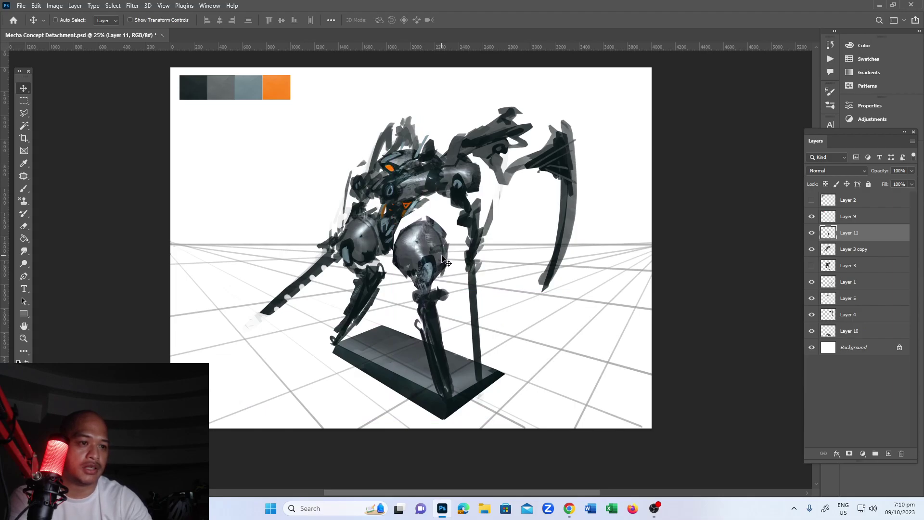
- Lower the opacity of Layer 10, the base platform, to 78%
click(853, 332)
click(911, 171)
drag(901, 183, 902, 180)
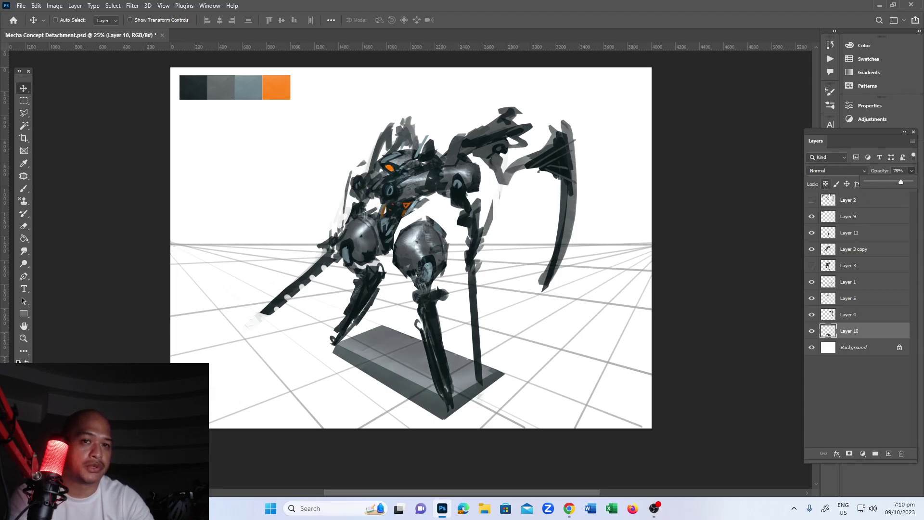
- Shift the cut-out near leg on Layer 11 farther from the body and hide it to expose the hip on Layer 3 copy
click(852, 234)
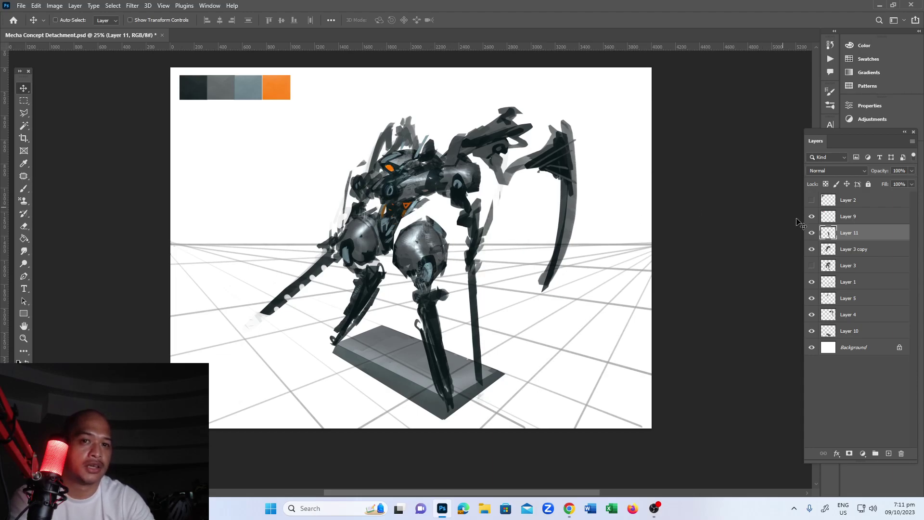
drag(433, 256, 441, 262)
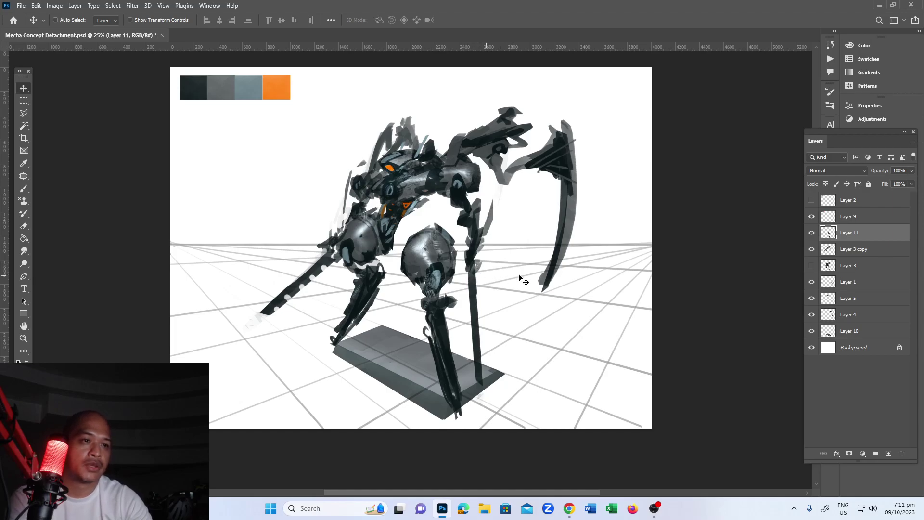
click(840, 252)
key(b)
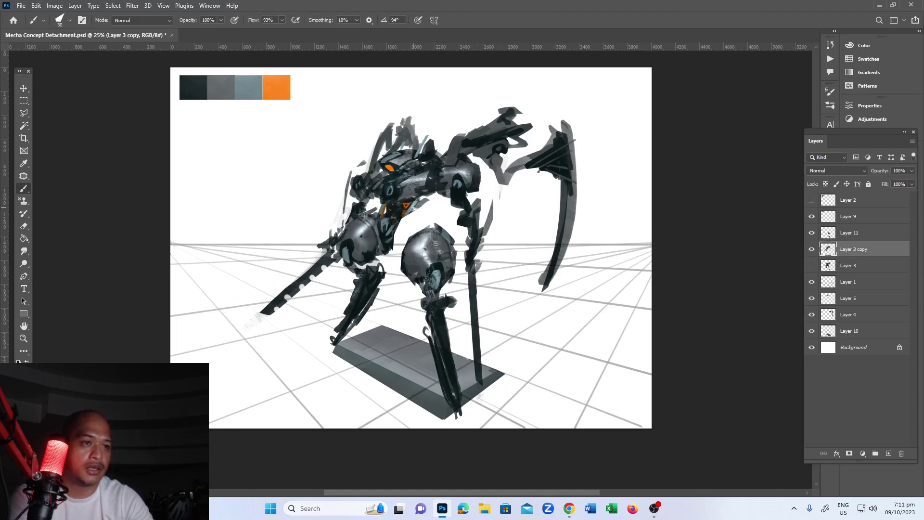
click(812, 233)
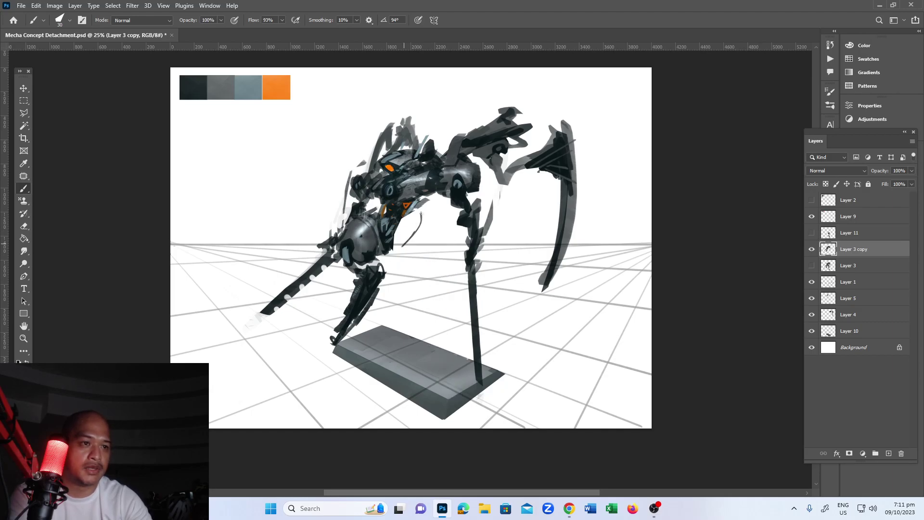
key(ctrl+z)
key(ctrl+z)
drag(421, 212, 397, 249)
key(ctrl+z)
key(ctrl+z)
mouse_move(416, 215)
mouse_down()
mouse_move(393, 253)
mouse_move(415, 216)
mouse_move(417, 251)
mouse_up()
key(ctrl+z)
key(ctrl+z)
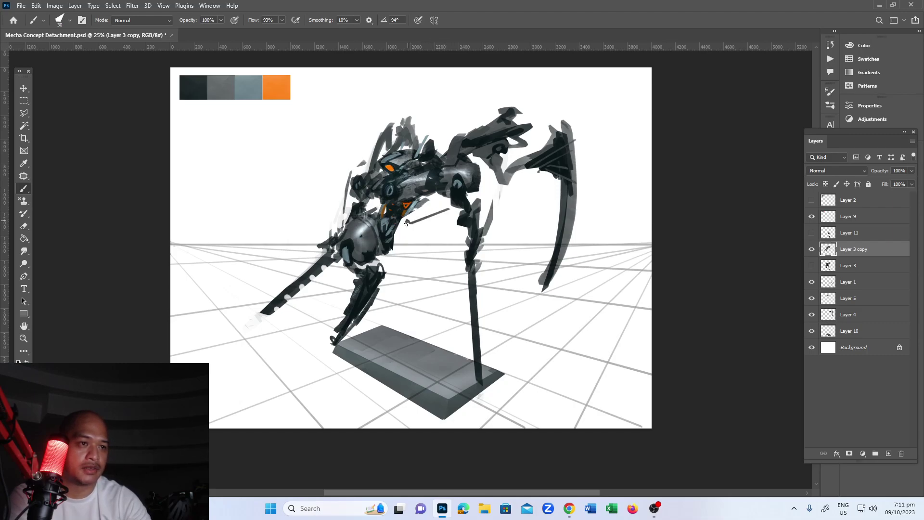
- Outline a rounded hip joint beside the pelvis on Layer 3 copy and fill it with dark brush strokes
key(z)
click(406, 226)
click(406, 227)
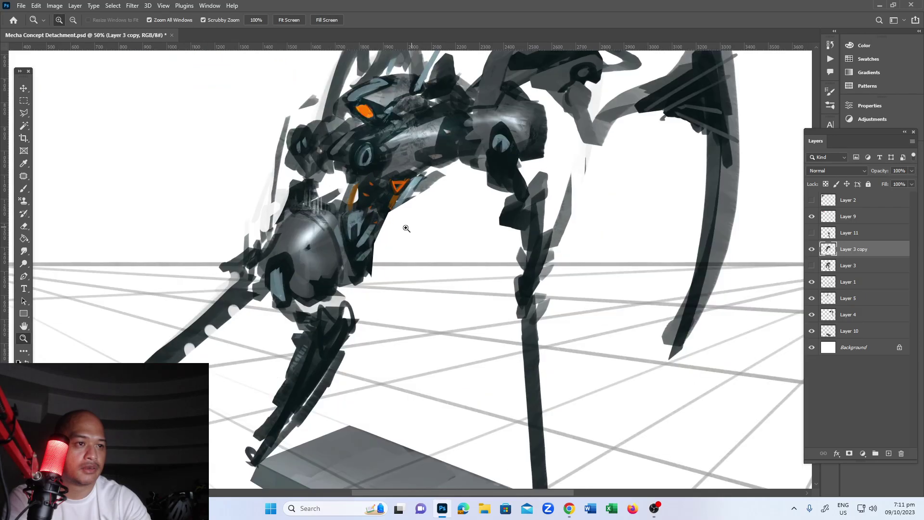
key(b)
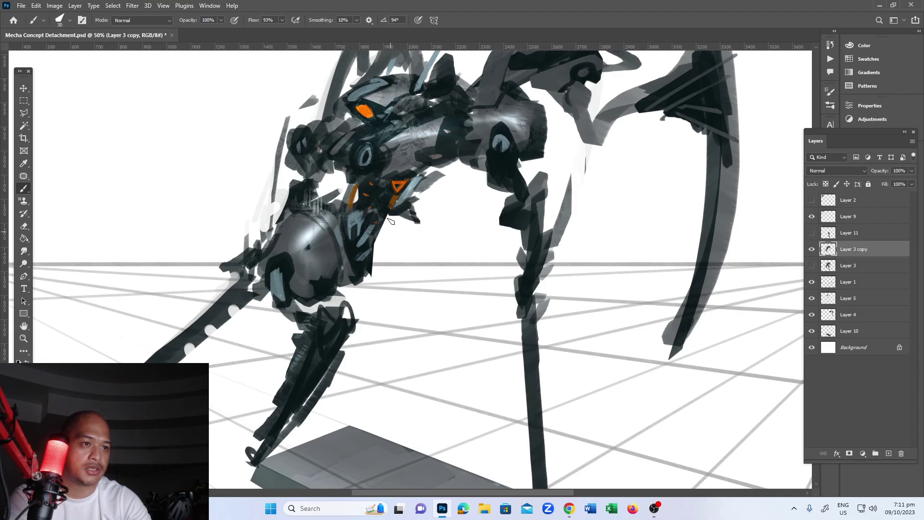
mouse_move(390, 221)
mouse_down()
mouse_move(368, 274)
mouse_move(369, 244)
mouse_move(378, 259)
mouse_move(384, 251)
mouse_move(378, 273)
mouse_move(395, 255)
mouse_up()
key(bracketright)
key(bracketright)
key(bracketright)
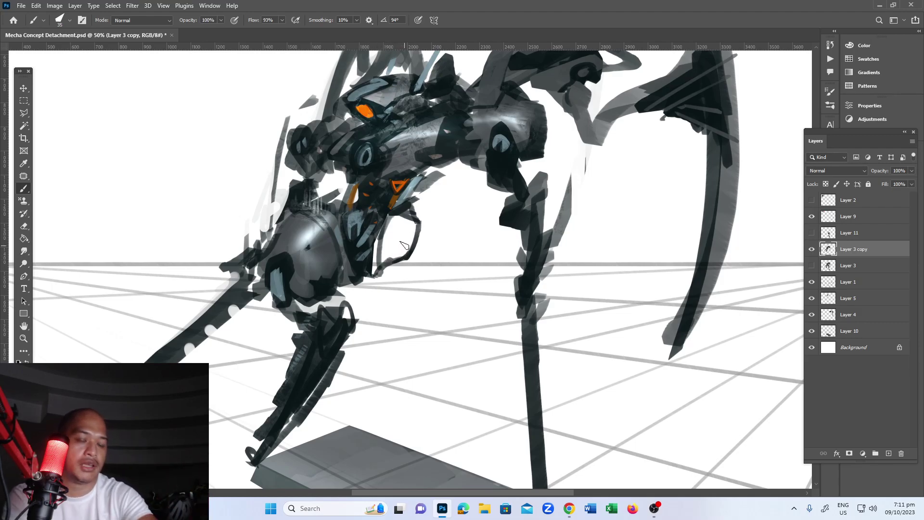
mouse_move(402, 220)
mouse_down()
mouse_move(380, 254)
mouse_move(407, 221)
mouse_move(384, 235)
mouse_move(366, 269)
mouse_move(366, 255)
mouse_move(406, 247)
mouse_up()
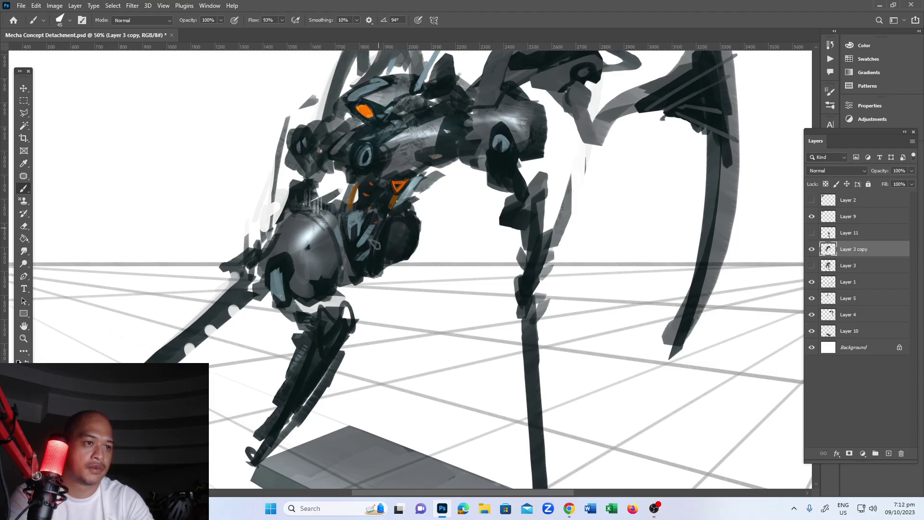
- Refine the shading and edges of the new hip joint using a tone sampled from the mecha
key(i)
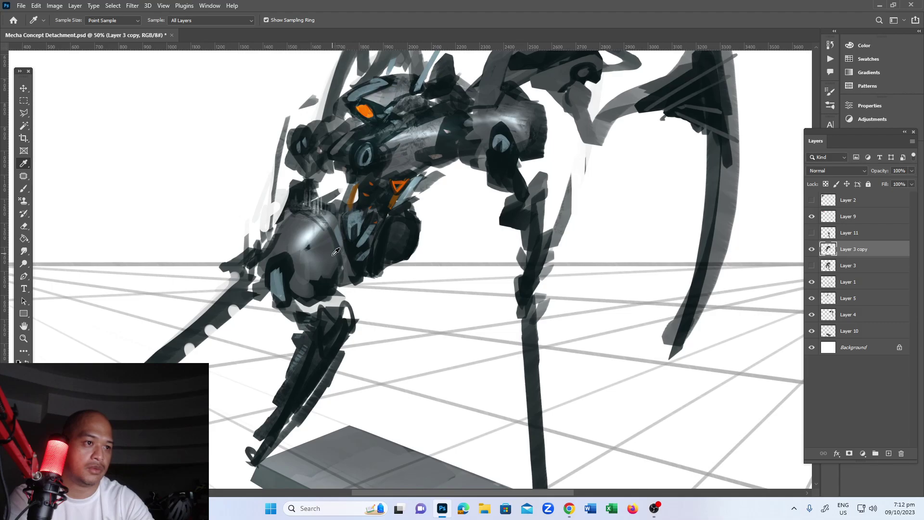
key(b)
mouse_move(379, 227)
mouse_down()
mouse_move(372, 265)
mouse_move(380, 271)
mouse_move(390, 262)
mouse_up()
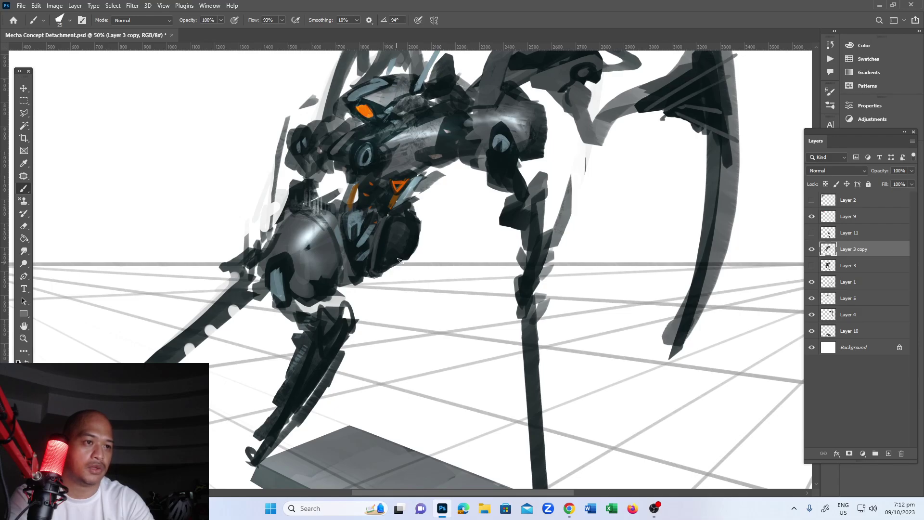
mouse_move(397, 229)
mouse_down()
mouse_move(385, 255)
mouse_move(398, 241)
mouse_move(394, 256)
mouse_up()
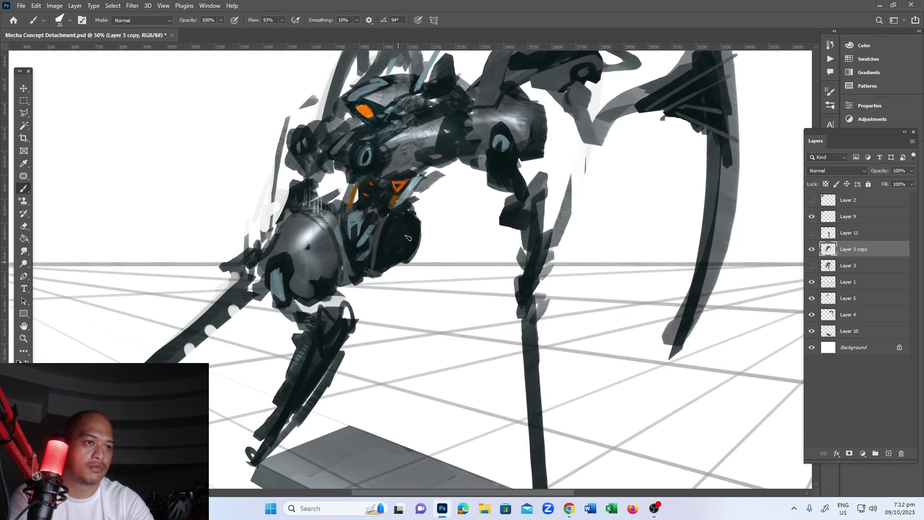
- Show Layer 11 again and reposition the near leg against the painted hip joint
click(812, 232)
click(866, 236)
mouse_move(434, 266)
mouse_down()
mouse_move(478, 275)
mouse_move(443, 273)
mouse_move(470, 278)
mouse_up()
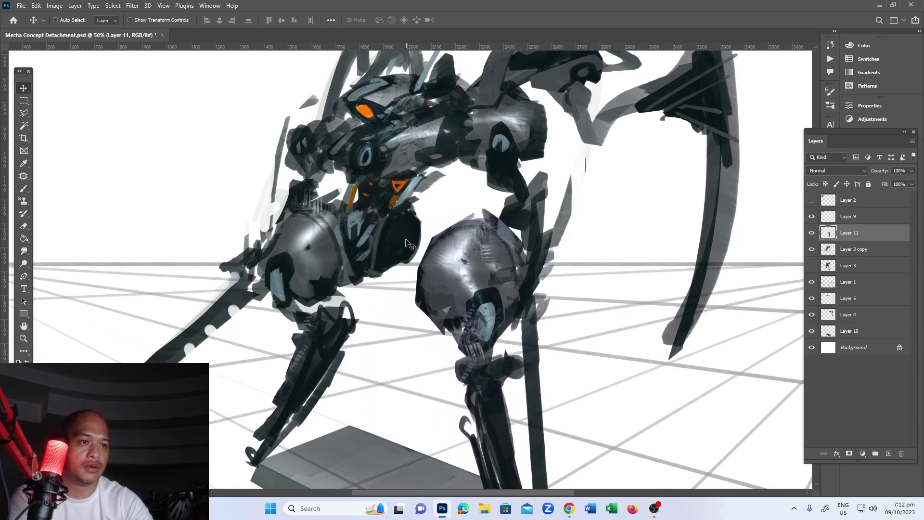
mouse_move(479, 283)
mouse_down()
mouse_move(445, 282)
mouse_move(458, 292)
mouse_move(451, 296)
mouse_move(465, 296)
mouse_move(452, 289)
mouse_move(479, 301)
mouse_move(443, 276)
mouse_move(476, 293)
mouse_up()
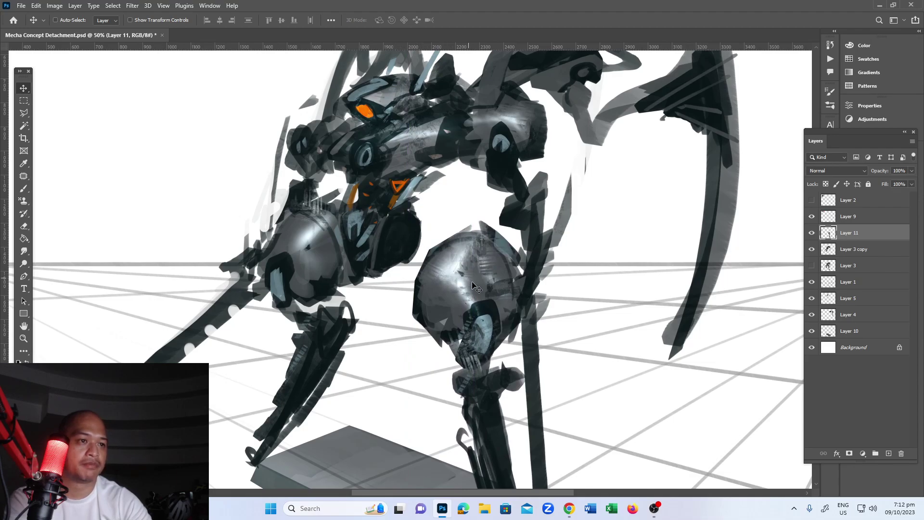
drag(471, 283, 446, 294)
key(z)
alt+click(430, 299)
key(v)
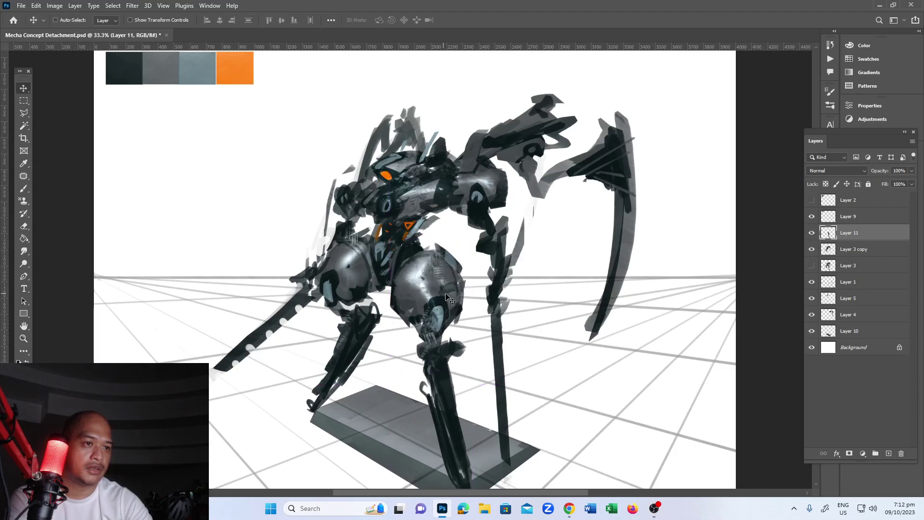
- Cut the far thigh and lower leg out of Layer 3 copy with the Polygonal Lasso and paste them on their own layer
click(811, 249)
click(812, 249)
click(847, 249)
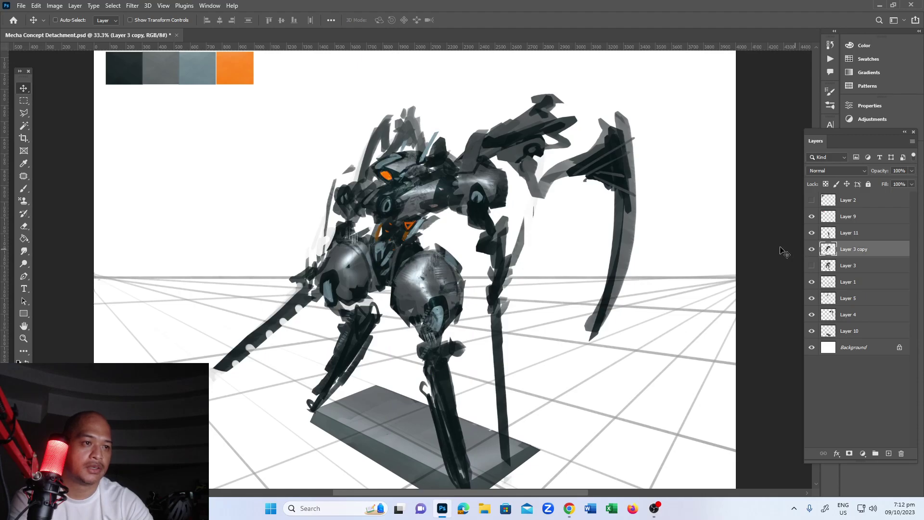
key(z)
click(344, 255)
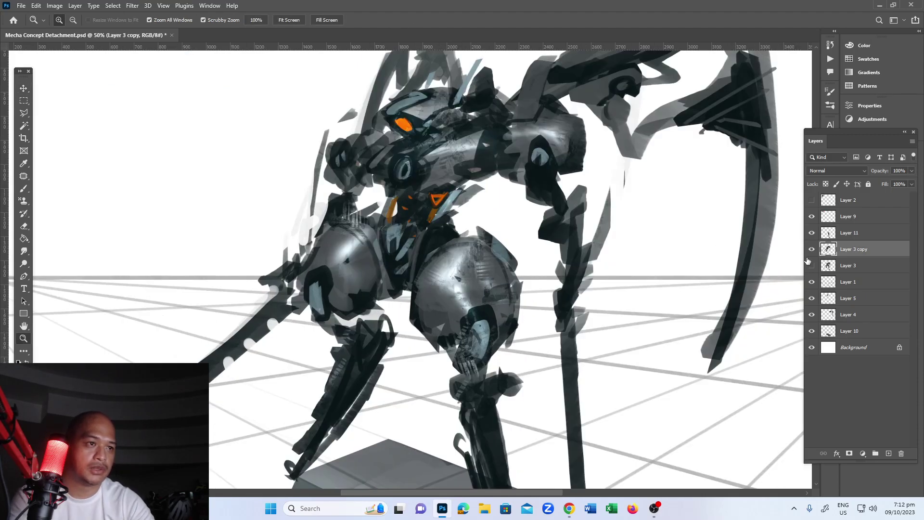
key(l)
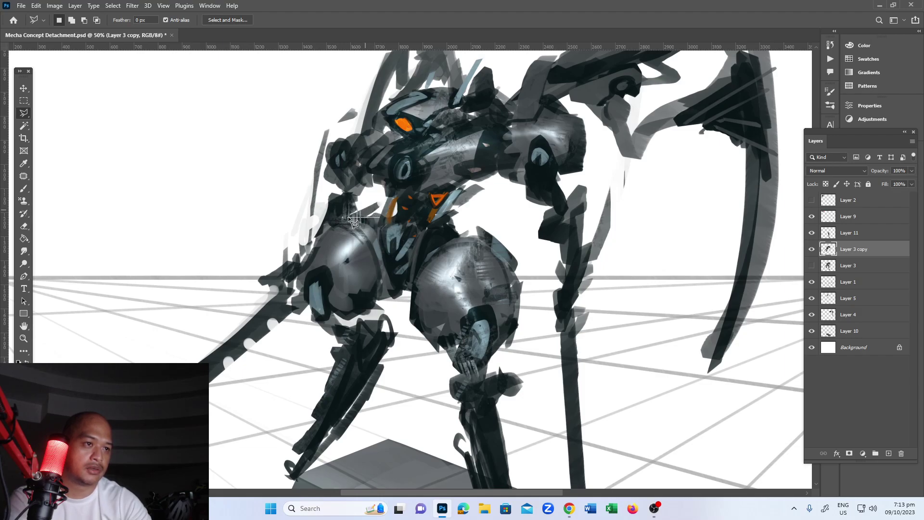
click(302, 256)
click(295, 295)
click(307, 333)
click(324, 346)
drag(306, 394, 319, 340)
click(287, 426)
click(305, 436)
click(400, 343)
click(420, 288)
click(420, 265)
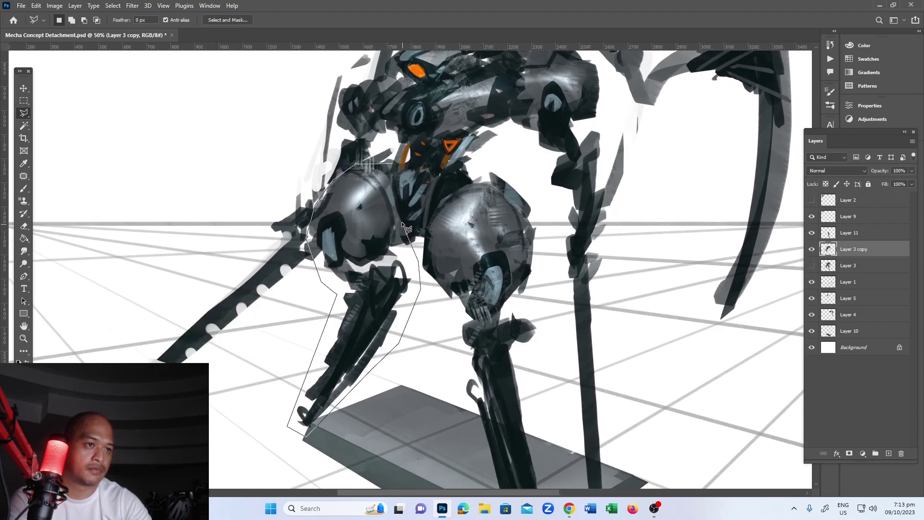
click(391, 165)
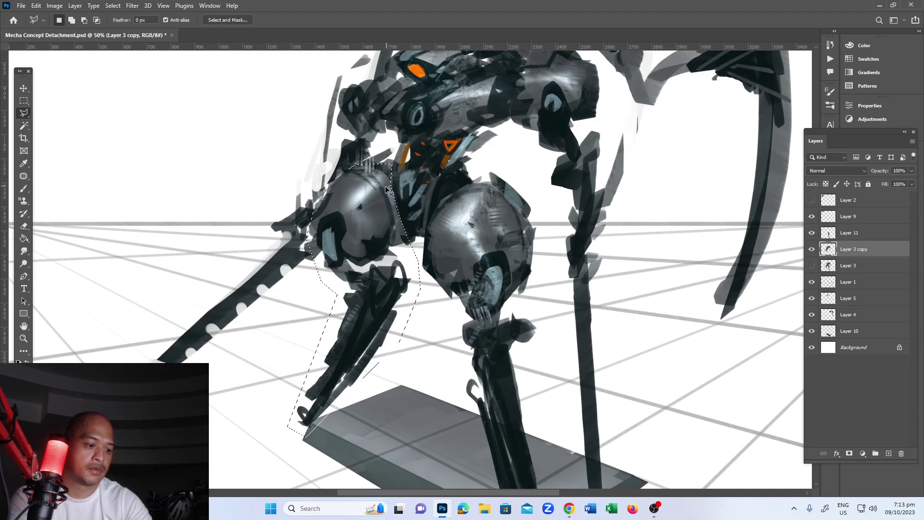
key(ctrl+x)
key(ctrl+v)
- Move the cut-out far leg well clear of the body, to the left of the sword arm
key(v)
drag(415, 207, 71, 183)
drag(255, 214, 326, 246)
- Paint a dark rounded joint disc with inner ring detail on the cut side of the detached far thigh
key(b)
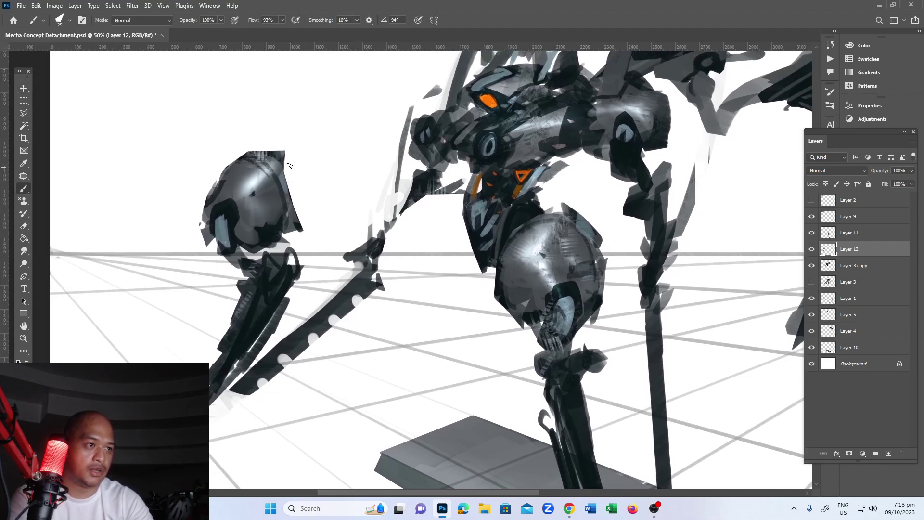
mouse_move(290, 165)
mouse_down()
mouse_move(299, 194)
mouse_move(285, 155)
mouse_move(293, 211)
mouse_move(291, 190)
mouse_up()
mouse_move(286, 154)
mouse_down()
mouse_move(292, 213)
mouse_move(280, 171)
mouse_up()
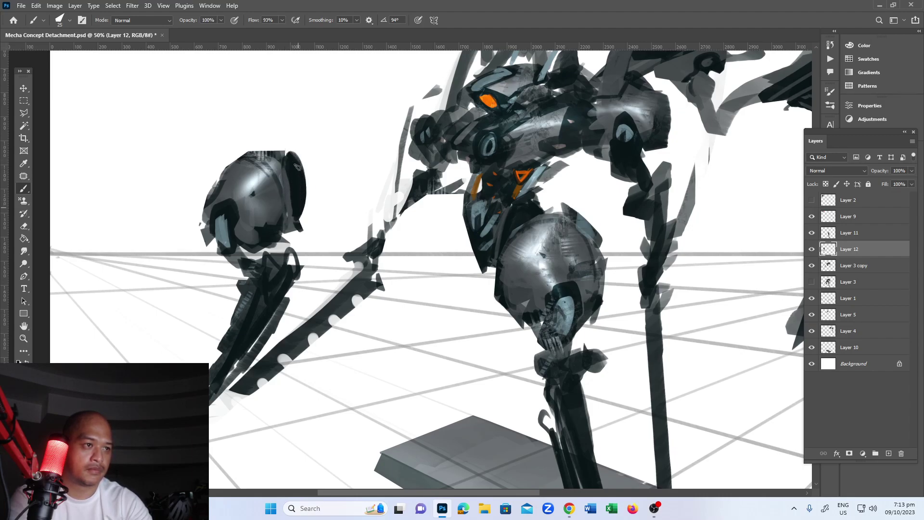
mouse_move(300, 205)
mouse_down()
mouse_move(294, 169)
mouse_move(296, 220)
mouse_move(300, 163)
mouse_up()
drag(308, 204, 302, 217)
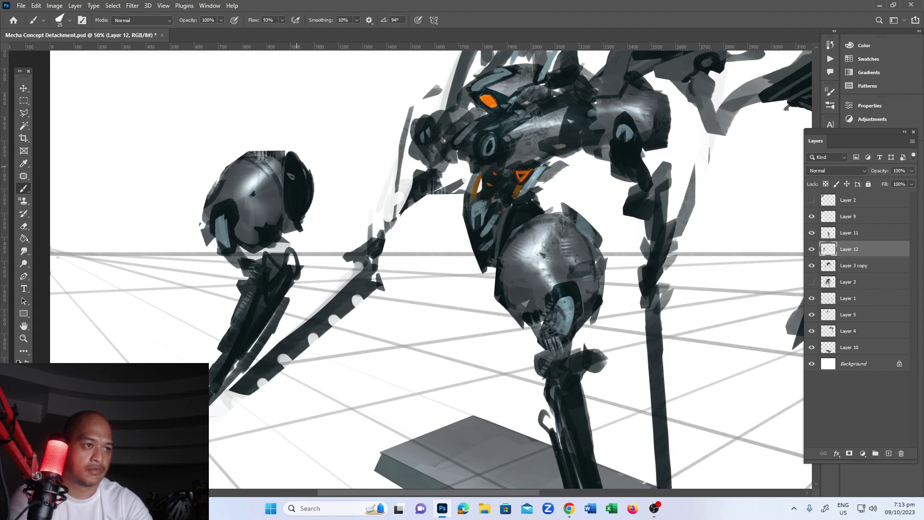
mouse_move(290, 182)
mouse_down()
mouse_move(290, 156)
mouse_move(302, 200)
mouse_up()
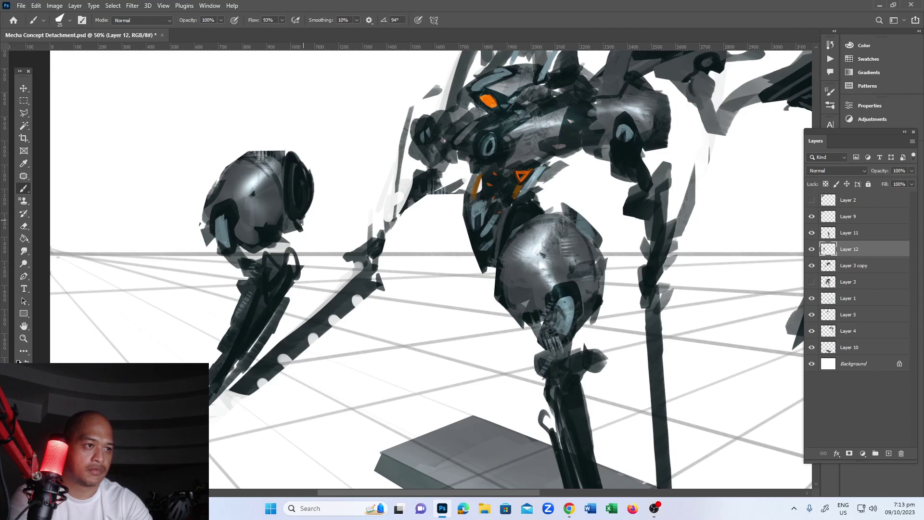
- Clean up the joint disc's lower edge and paint dark linkage between the detached thigh and its lower leg
key(e)
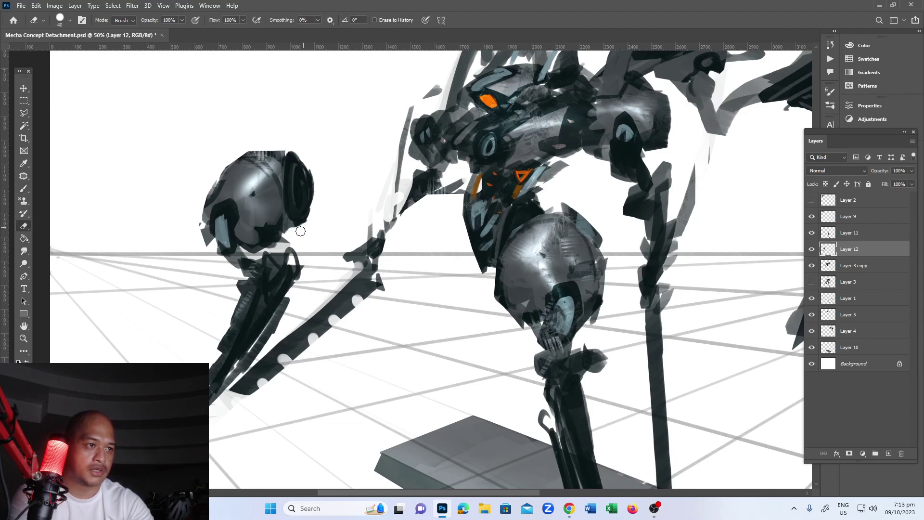
key(b)
mouse_move(260, 251)
mouse_down()
mouse_move(239, 260)
mouse_move(280, 246)
mouse_move(272, 264)
mouse_up()
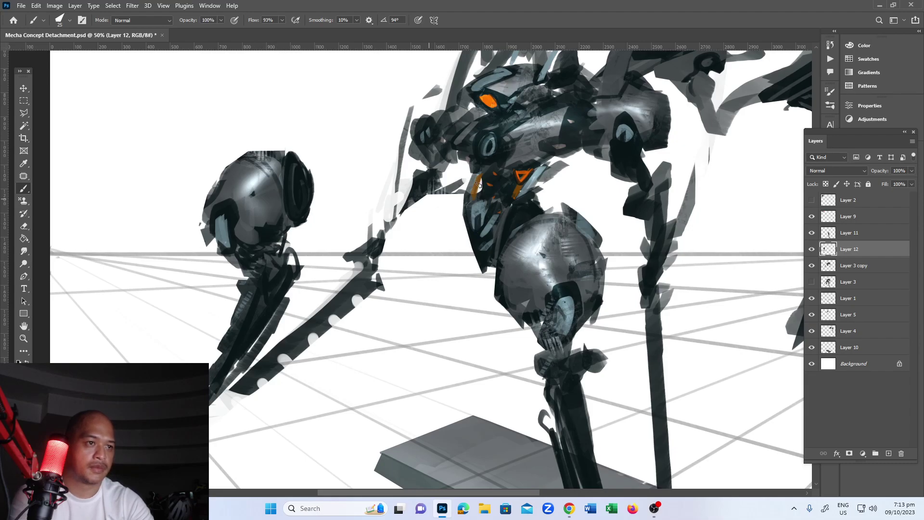
- Trim the pointed lower end of the pelvis on Layer 3 copy and repaint its cut edge with a rounded dark contour
click(828, 270)
key(e)
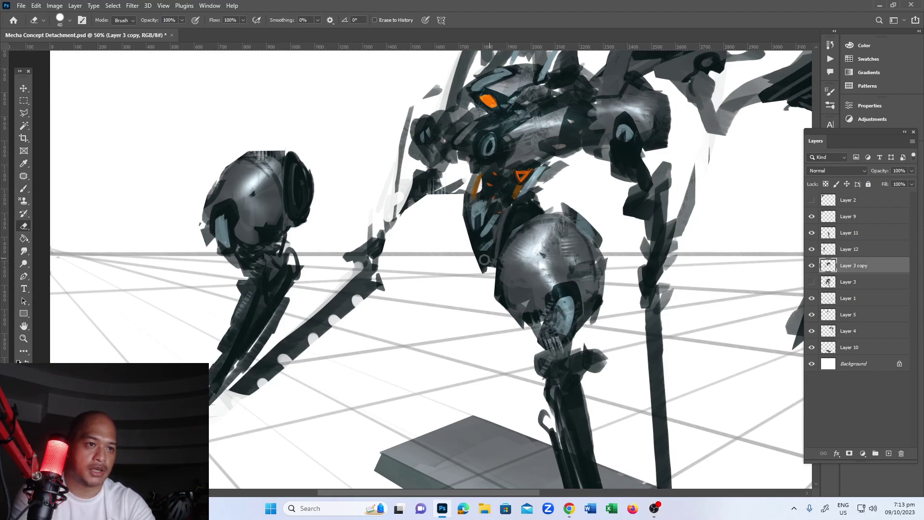
key(b)
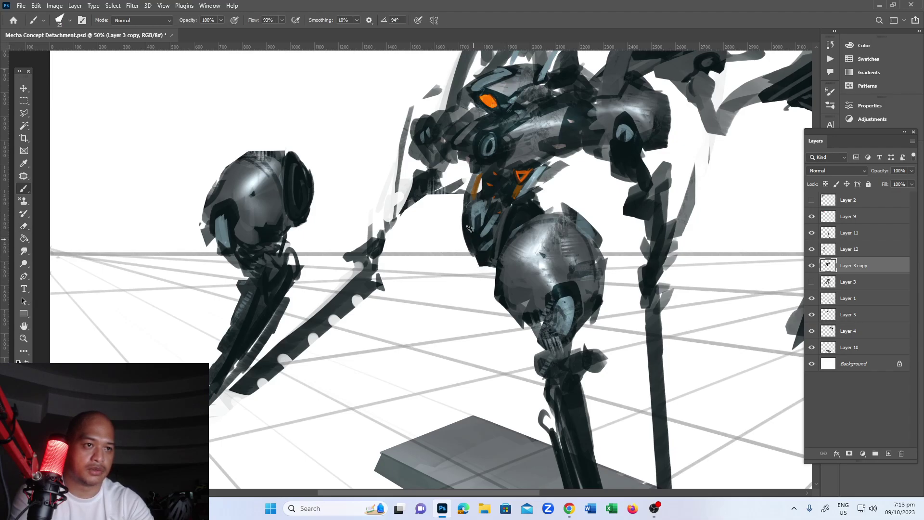
drag(465, 225, 476, 252)
- Nudge the detached far leg on Layer 12 slightly up and to the left
key(alt+bracketright)
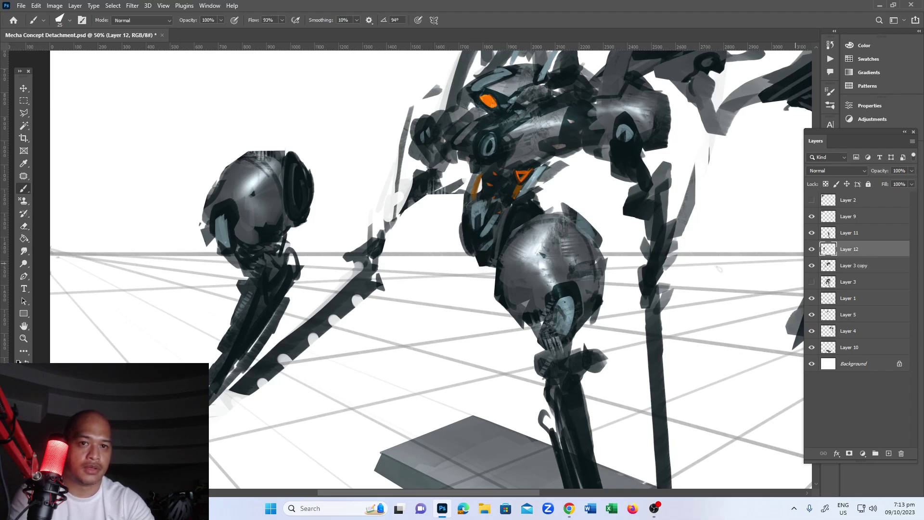
key(v)
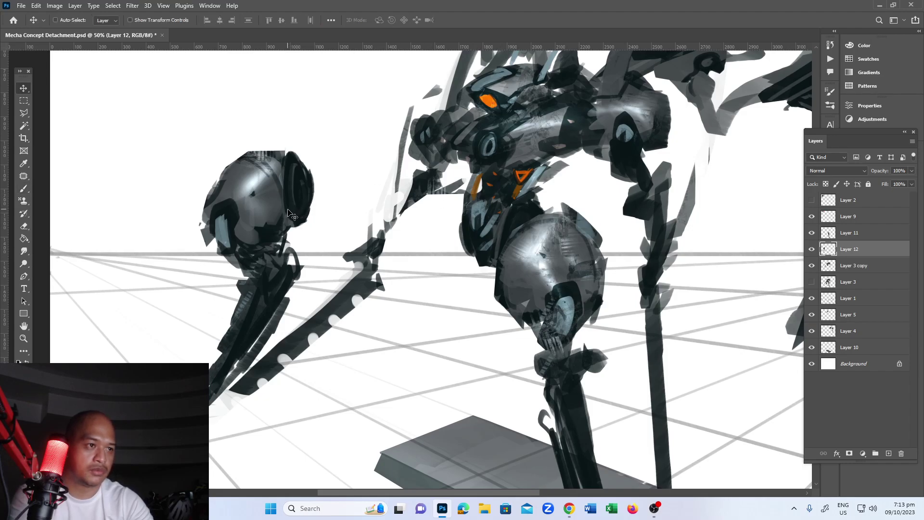
mouse_move(298, 211)
mouse_down()
mouse_move(448, 259)
mouse_move(300, 208)
mouse_up()
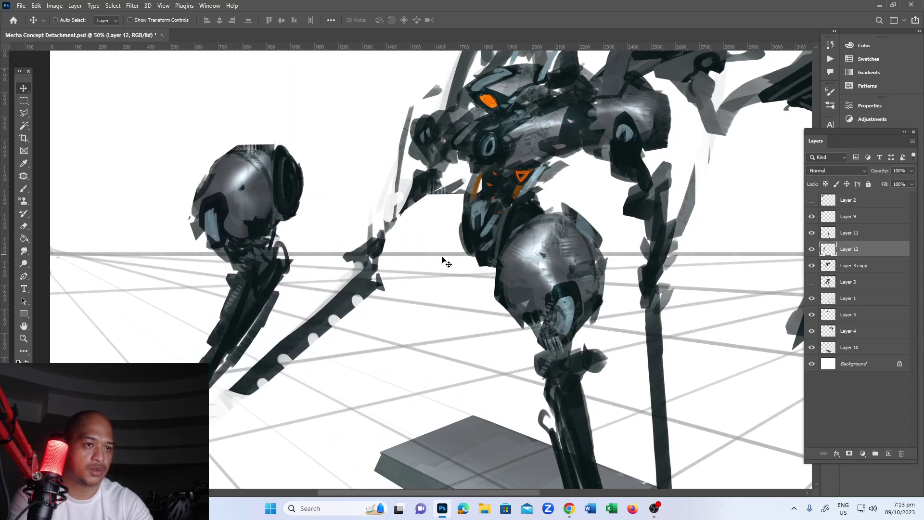
- Move the detached far leg back against the pelvis and place Layer 12 beneath Layer 3 copy
scroll(424, 246, down, 2)
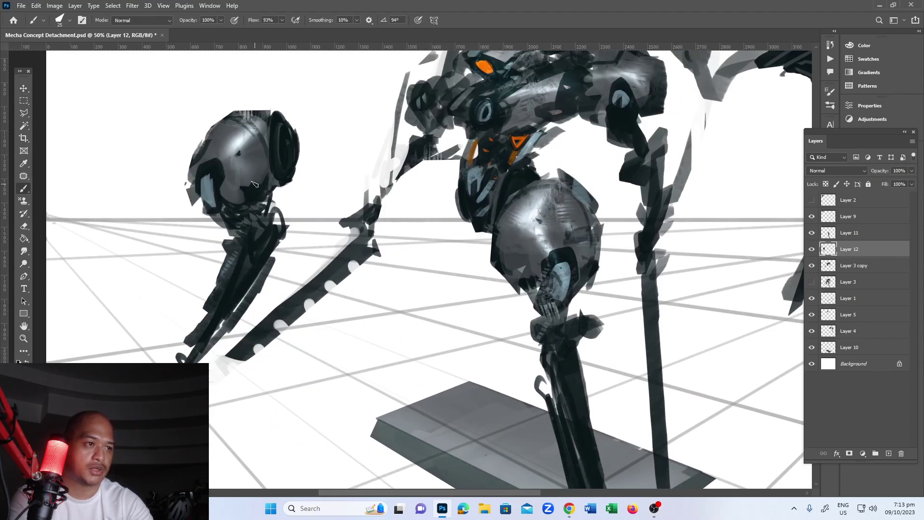
drag(264, 195, 450, 246)
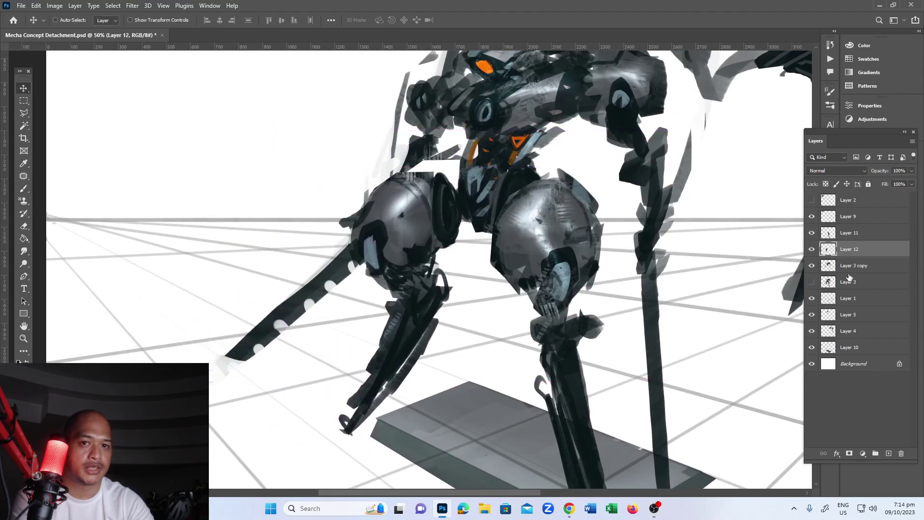
drag(858, 255, 854, 274)
mouse_move(440, 237)
mouse_down()
mouse_move(460, 216)
mouse_move(455, 232)
mouse_move(465, 229)
mouse_move(435, 226)
mouse_move(448, 228)
mouse_up()
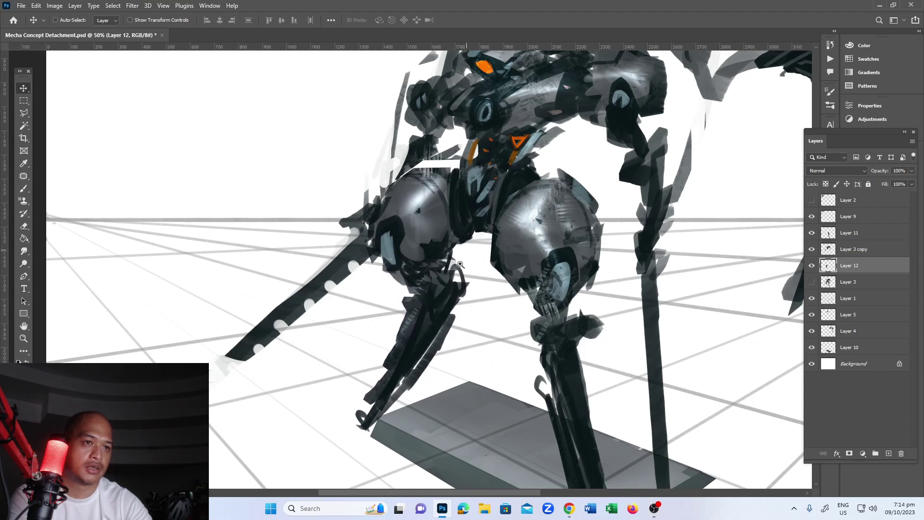
- Pull the far leg away from the body again and round off the flat upper edge of its thigh
scroll(450, 230, down, 2)
scroll(443, 267, up, 1)
drag(444, 268, 304, 217)
key(e)
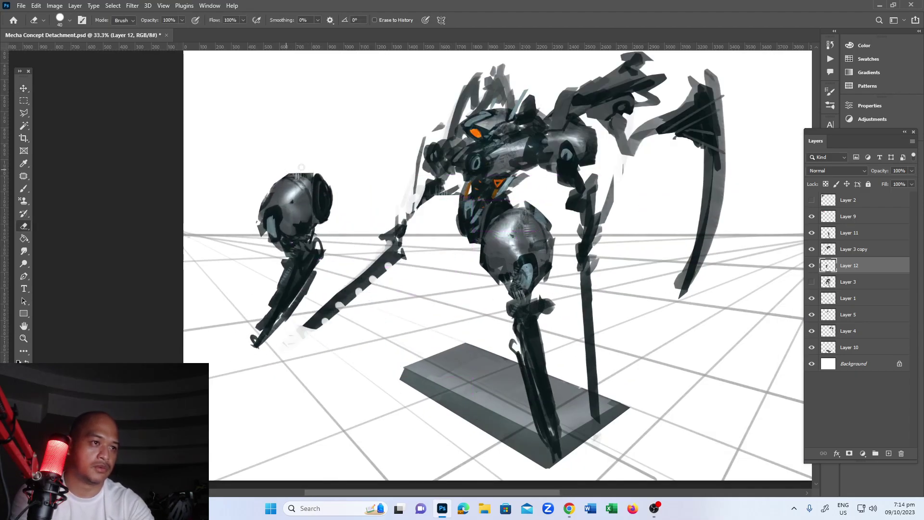
key(b)
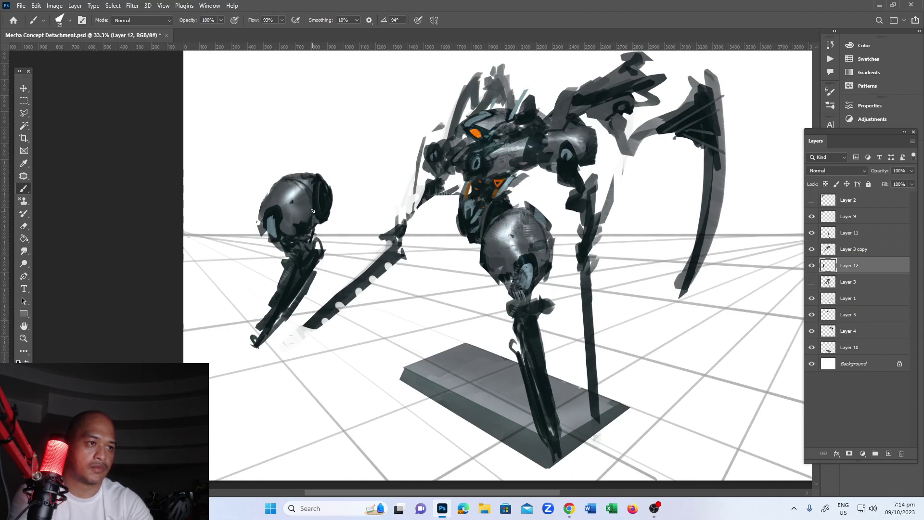
- Reposition the far leg on Layer 12 beneath the pelvis, with its hip joint tucked behind the body
key(v)
mouse_move(313, 211)
mouse_down()
mouse_move(474, 228)
mouse_move(438, 249)
mouse_move(448, 243)
mouse_up()
right_click(443, 244)
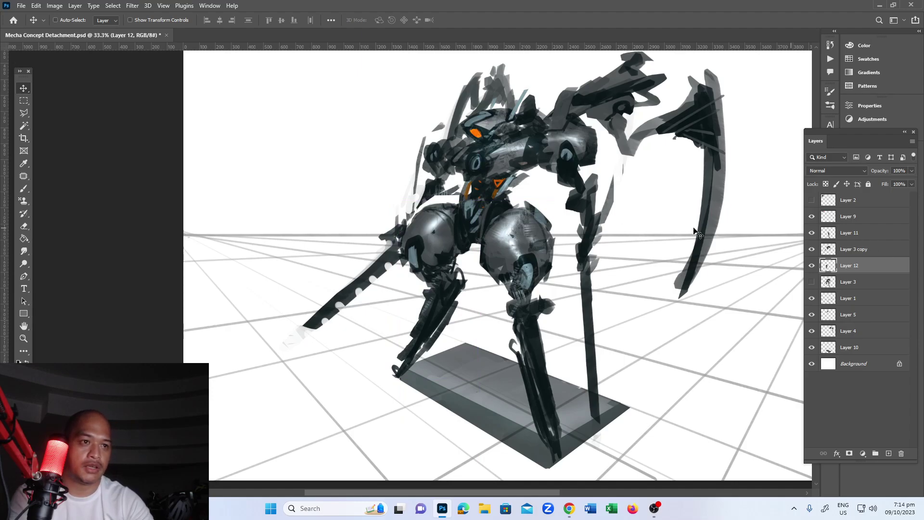
click(54, 6)
mouse_move(71, 32)
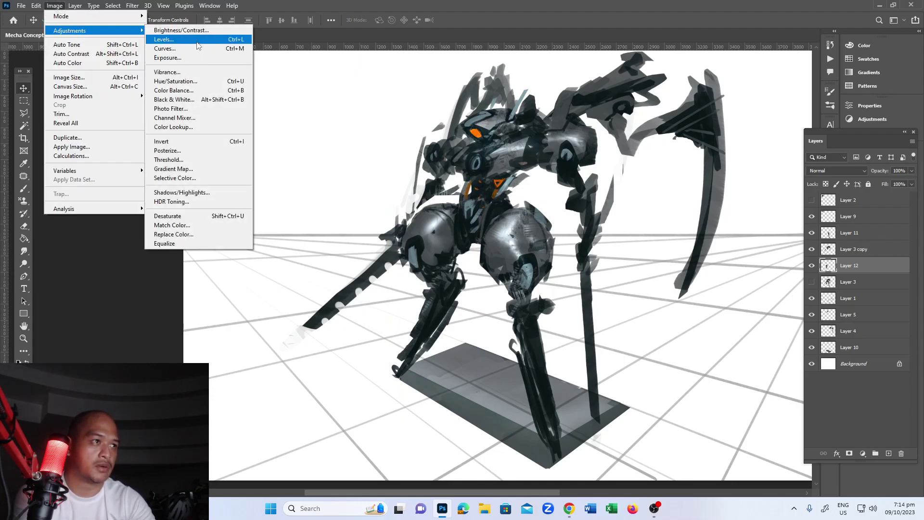
click(164, 40)
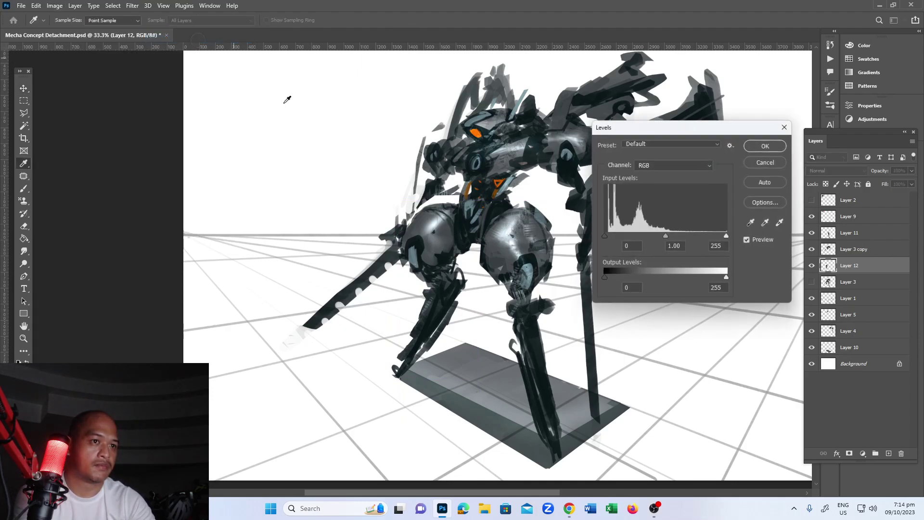
click(604, 278)
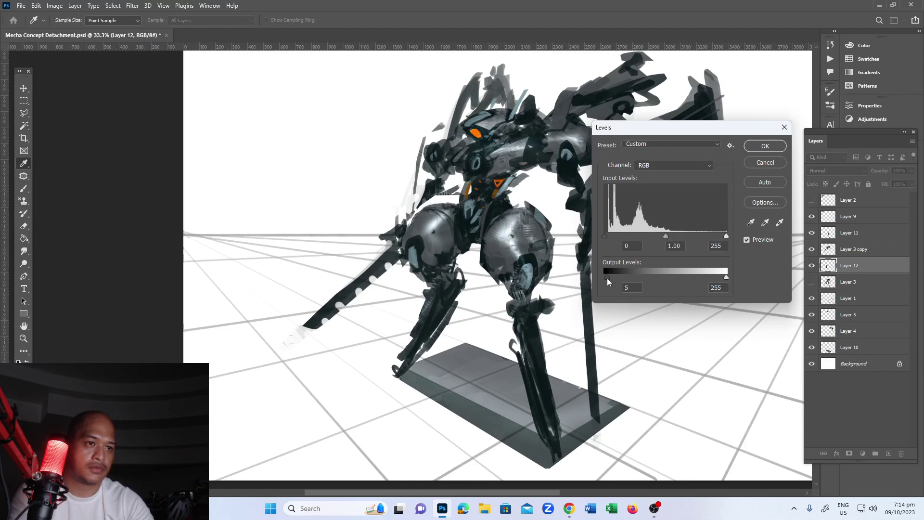
drag(608, 279, 616, 278)
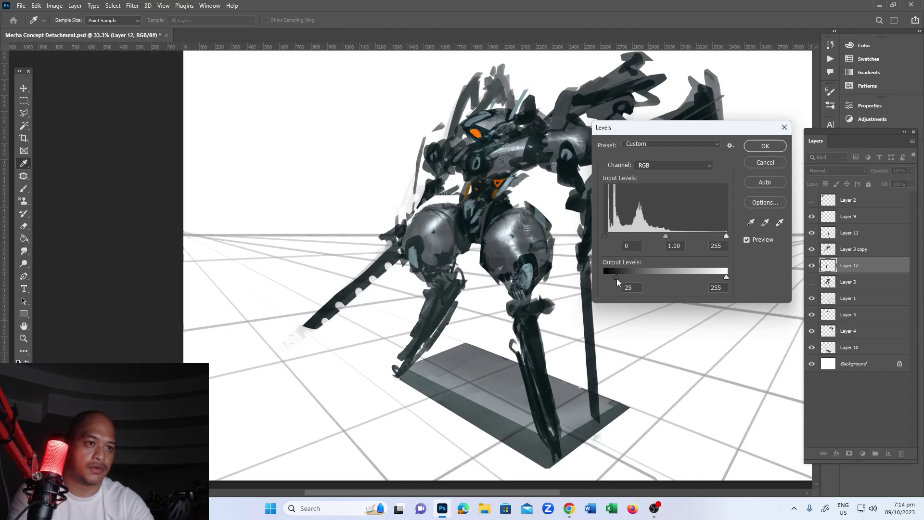
click(766, 163)
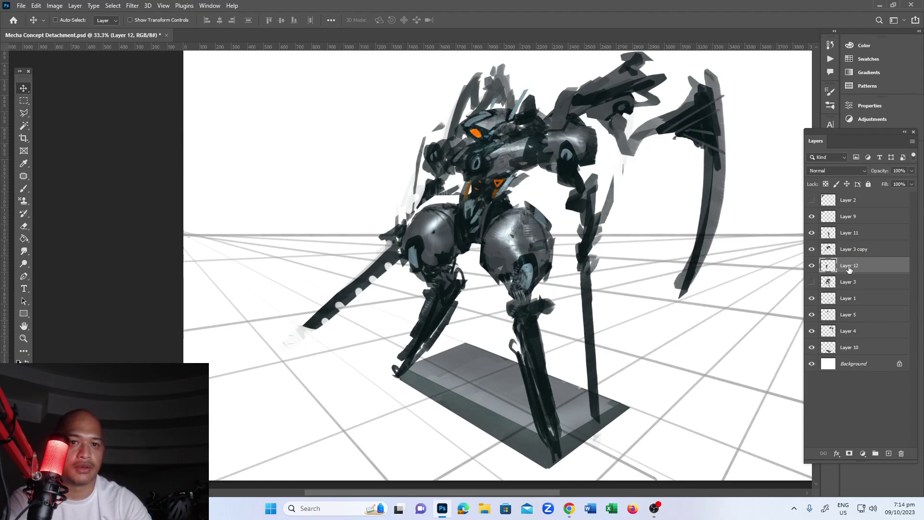
- Hide the far leg's Layer 12 and make Layer 3 copy the active layer
click(812, 266)
click(813, 266)
click(852, 250)
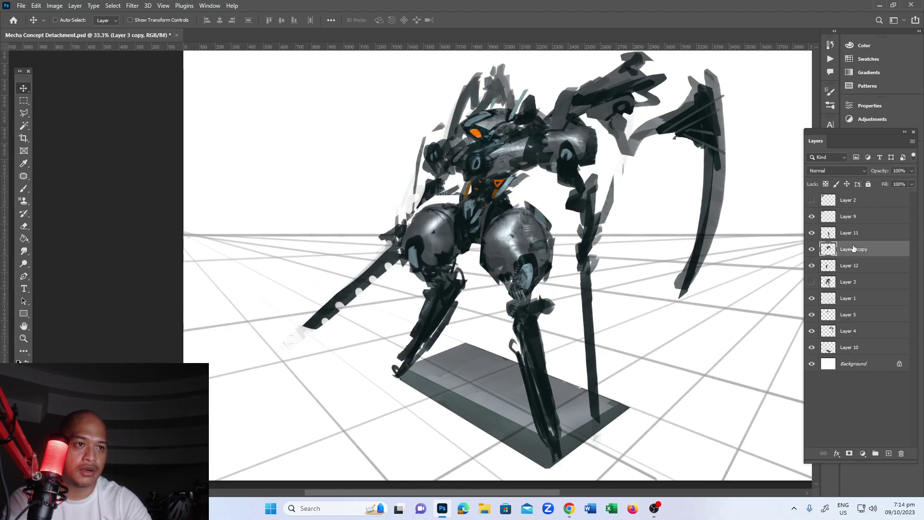
click(814, 266)
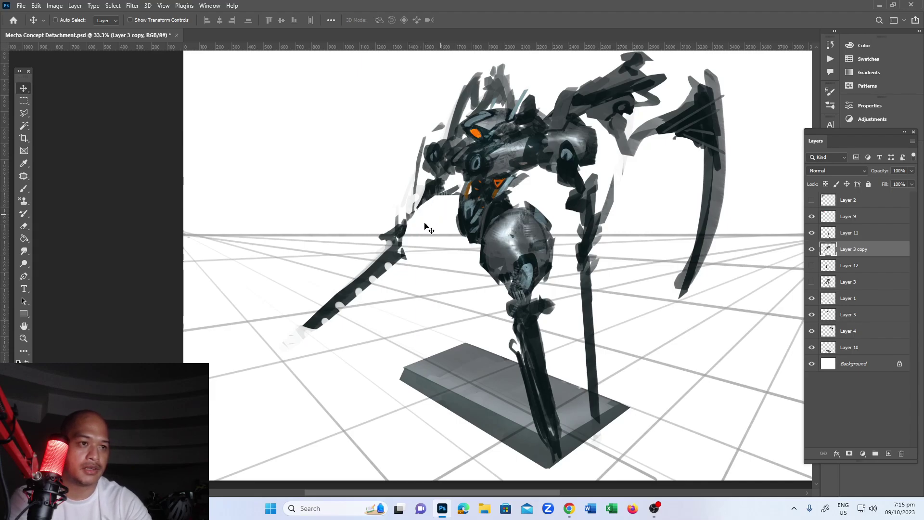
key(b)
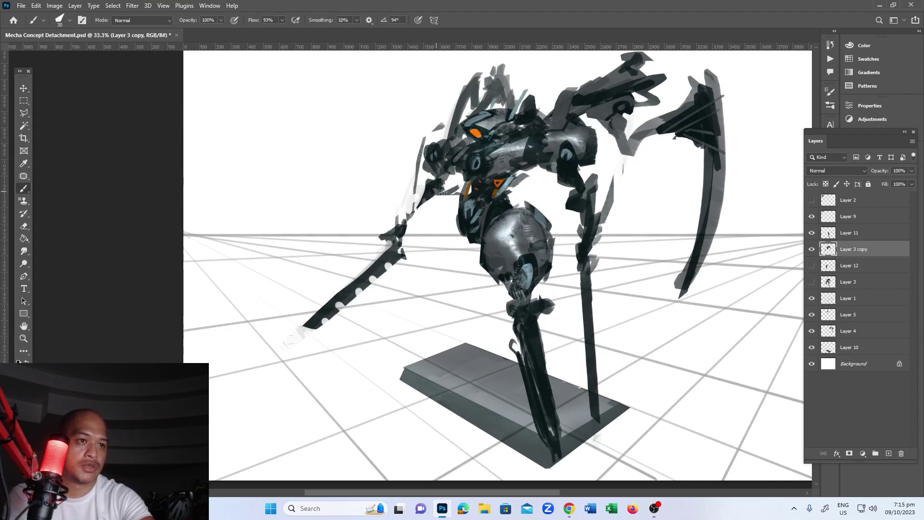
- Cut the far arm with its blade out of Layer 3 copy onto a new layer and move it well clear of the body
key(l)
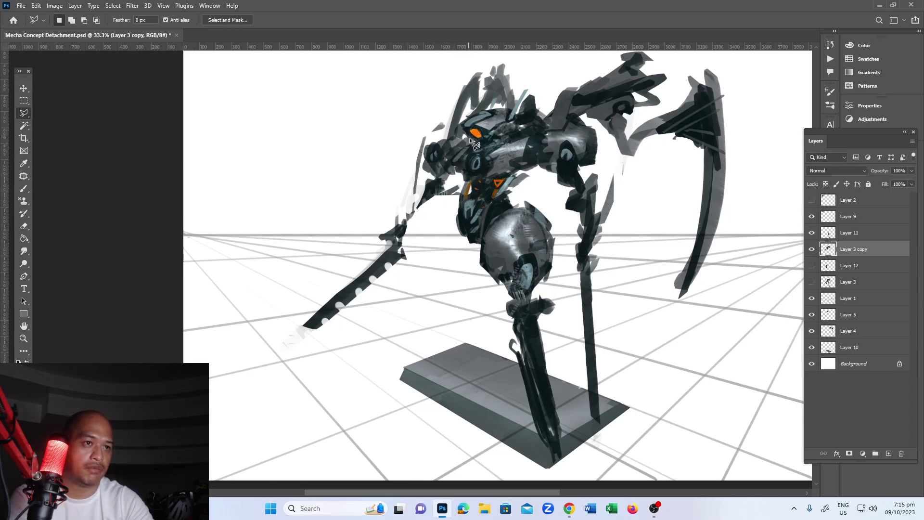
click(457, 179)
click(452, 217)
click(368, 329)
click(291, 369)
click(307, 232)
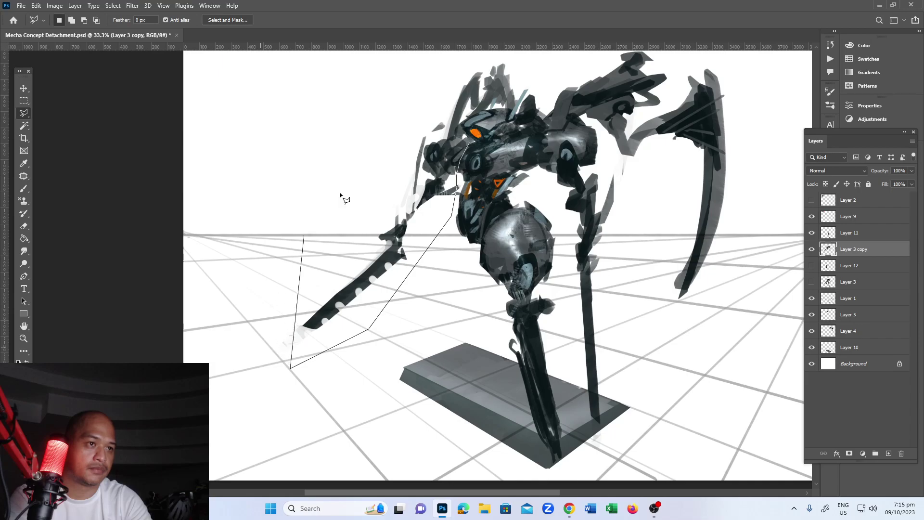
click(466, 83)
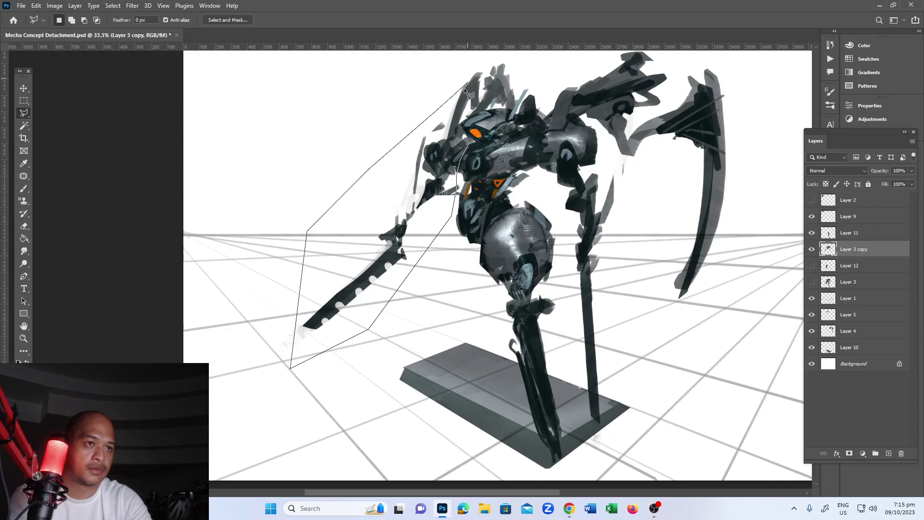
click(469, 147)
key(ctrl+x)
key(ctrl+v)
key(v)
mouse_move(583, 207)
mouse_down()
mouse_move(386, 174)
mouse_move(357, 159)
mouse_move(360, 173)
mouse_up()
- Paint a dark pointed shoulder with a defined outer edge on the detached arm and erase the pale strip beside it
key(b)
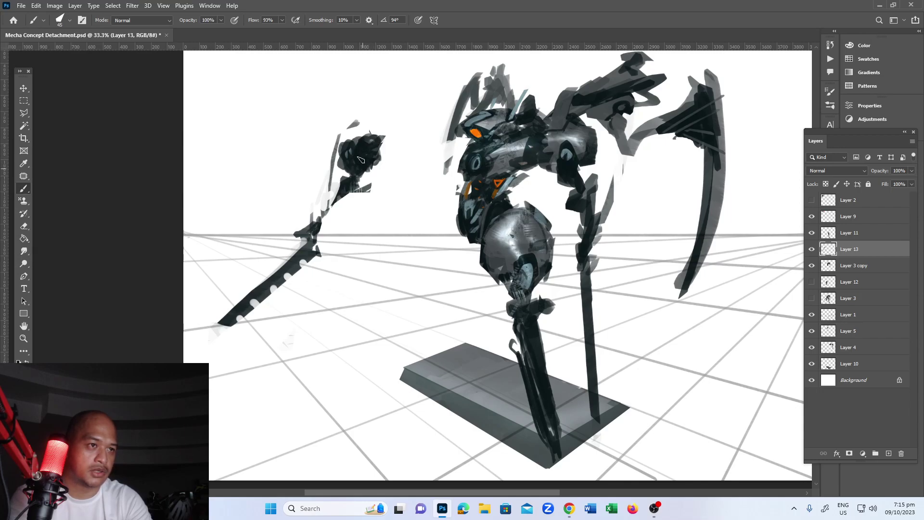
drag(361, 139, 358, 141)
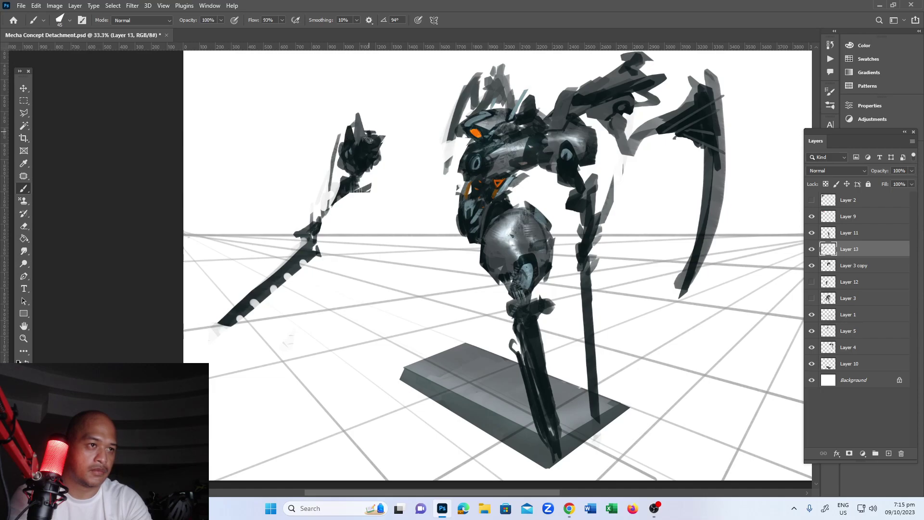
key(e)
drag(338, 136, 329, 187)
key(b)
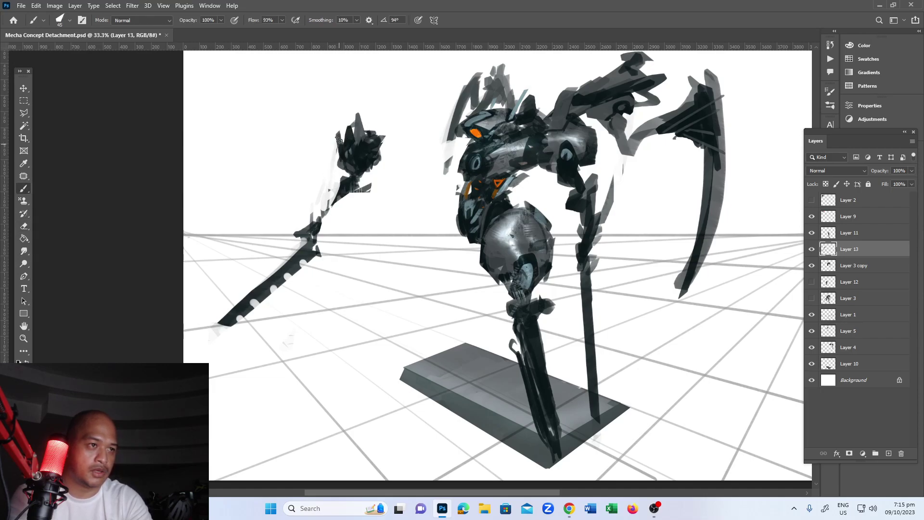
mouse_move(337, 136)
mouse_down()
mouse_move(353, 164)
mouse_move(339, 149)
mouse_up()
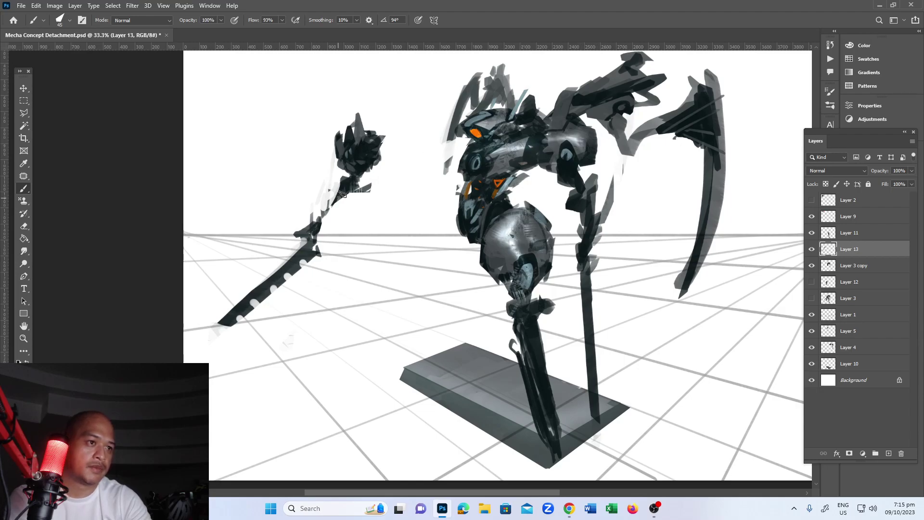
- Repaint the detached arm's forearm and the joint above the blade in dark strokes, and erase the stray grey edges
mouse_move(346, 186)
mouse_down()
mouse_move(327, 215)
mouse_move(348, 205)
mouse_move(319, 230)
mouse_move(337, 197)
mouse_move(336, 206)
mouse_move(339, 176)
mouse_move(373, 177)
mouse_up()
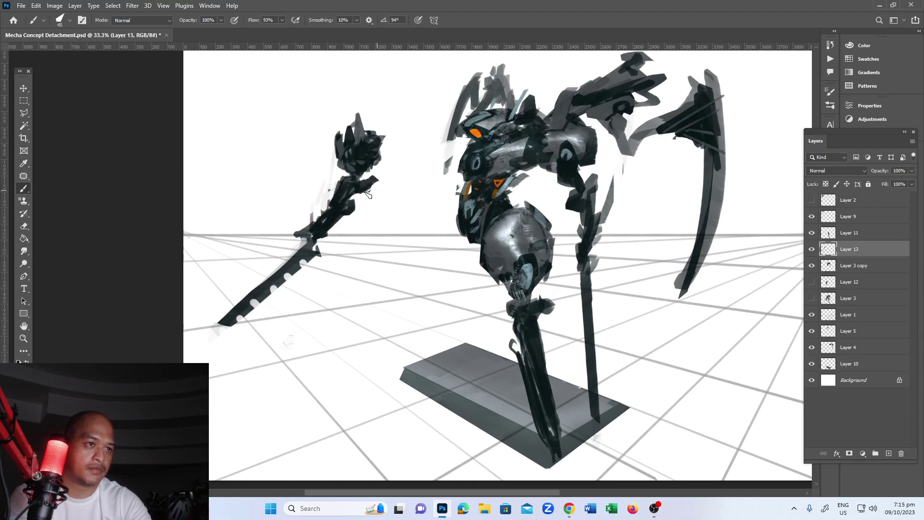
key(e)
key(b)
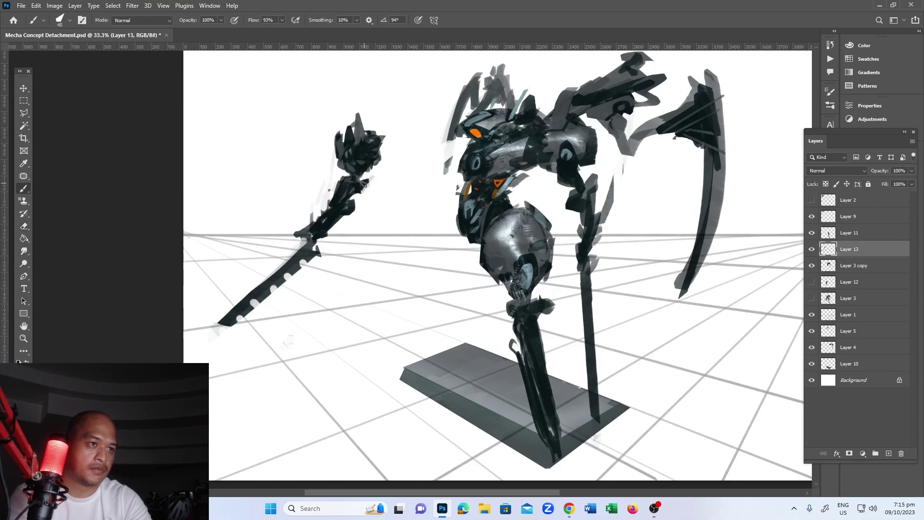
key(e)
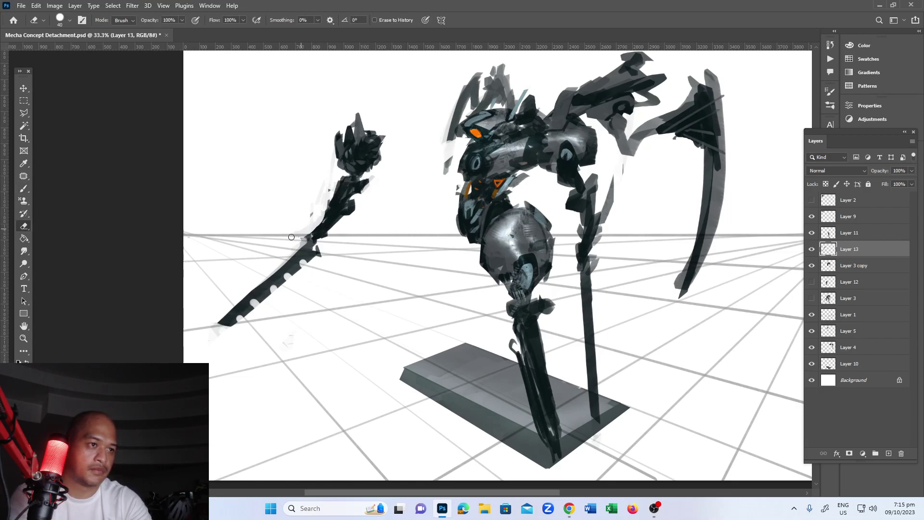
key(b)
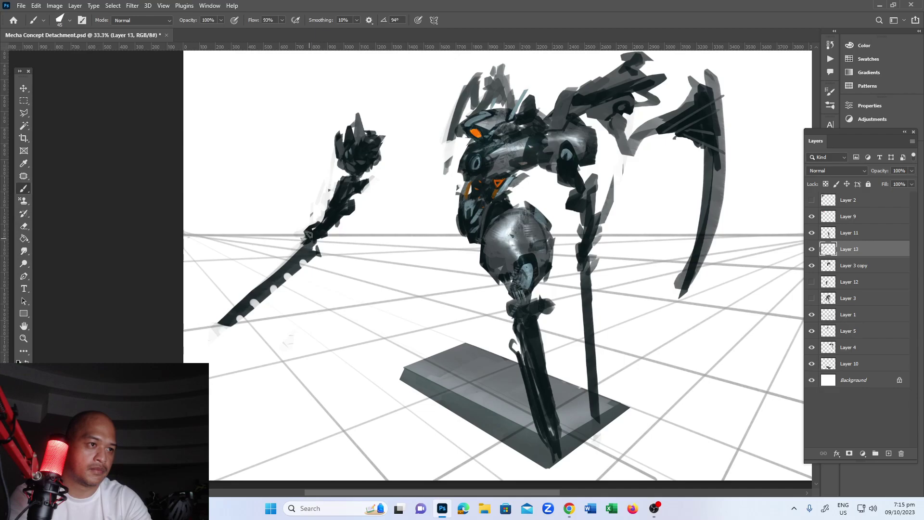
drag(315, 228, 309, 241)
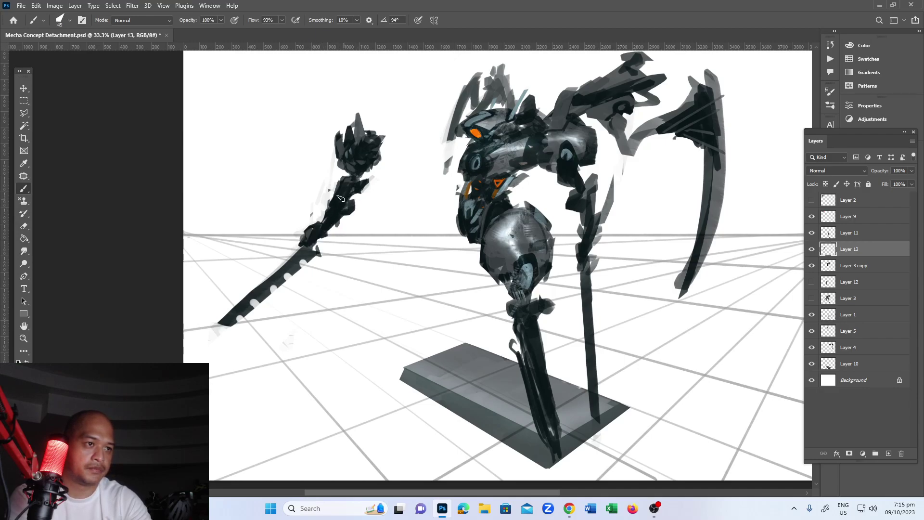
key(e)
drag(336, 190, 325, 218)
- Place the arm's Layer 13 beneath Layer 3 copy and move the arm back to the shoulder behind the torso
key(v)
mouse_move(363, 170)
mouse_down()
mouse_move(355, 181)
mouse_move(461, 179)
mouse_move(370, 171)
mouse_up()
drag(861, 258, 860, 274)
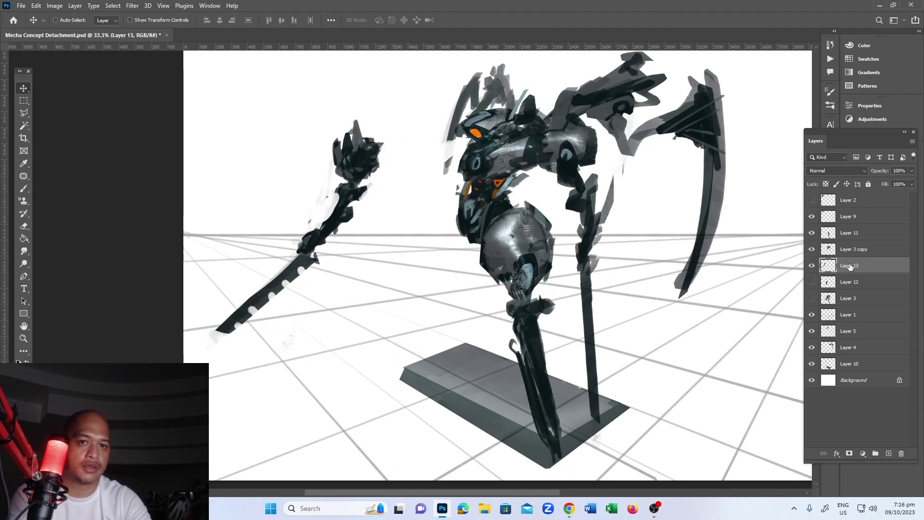
drag(373, 165, 490, 161)
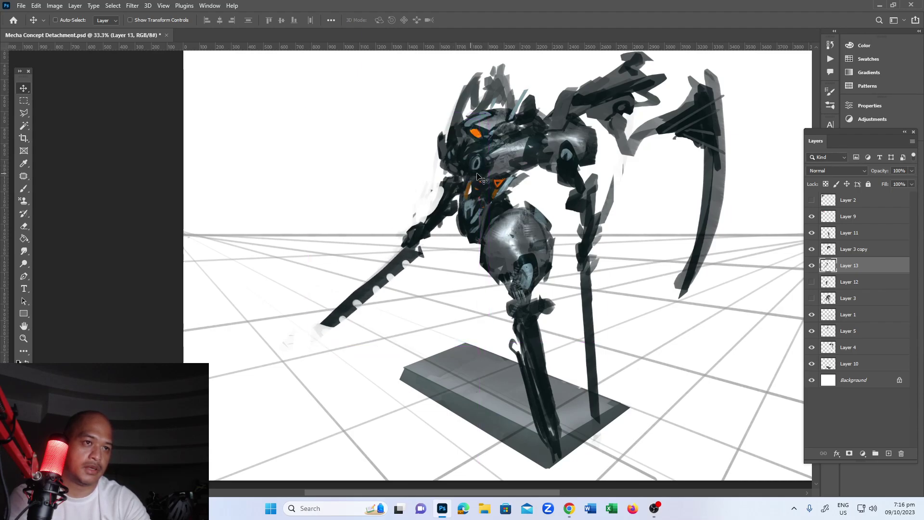
click(912, 171)
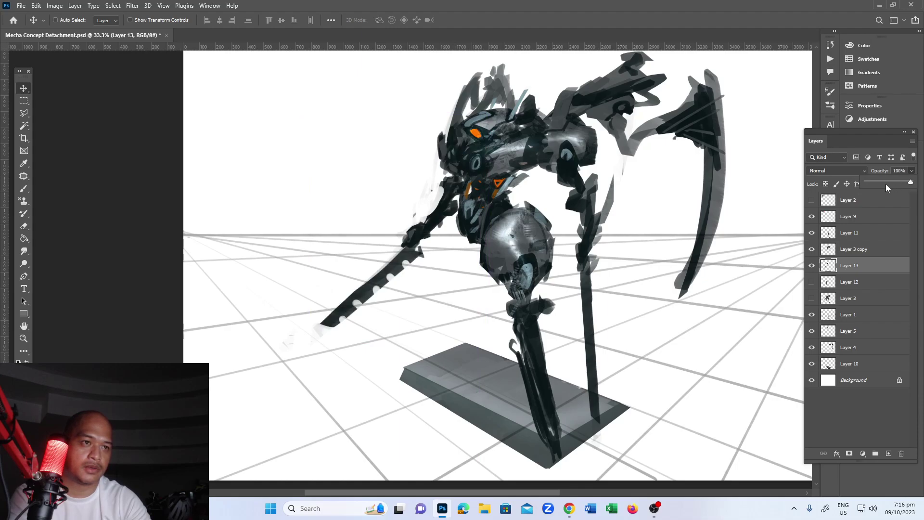
drag(460, 169, 462, 183)
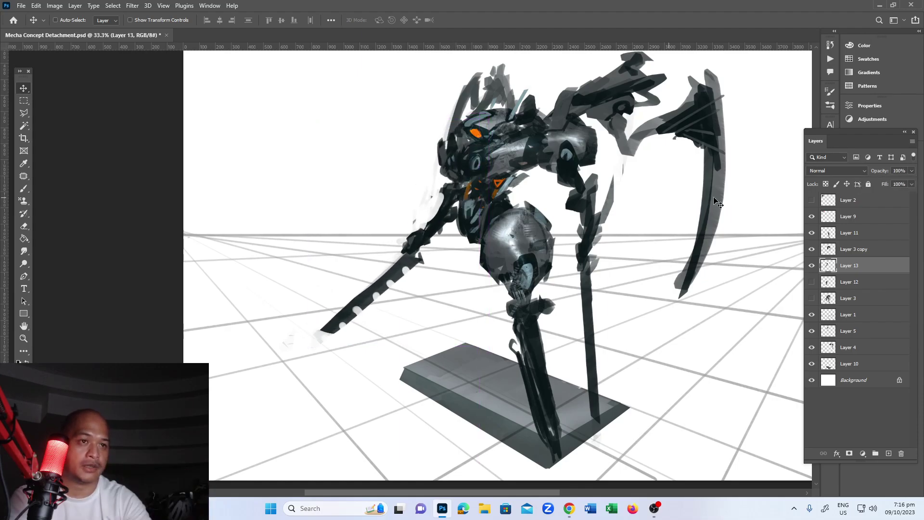
- Show Layer 12 and place Layer 13 beneath it so the arm sits behind the far leg
click(811, 282)
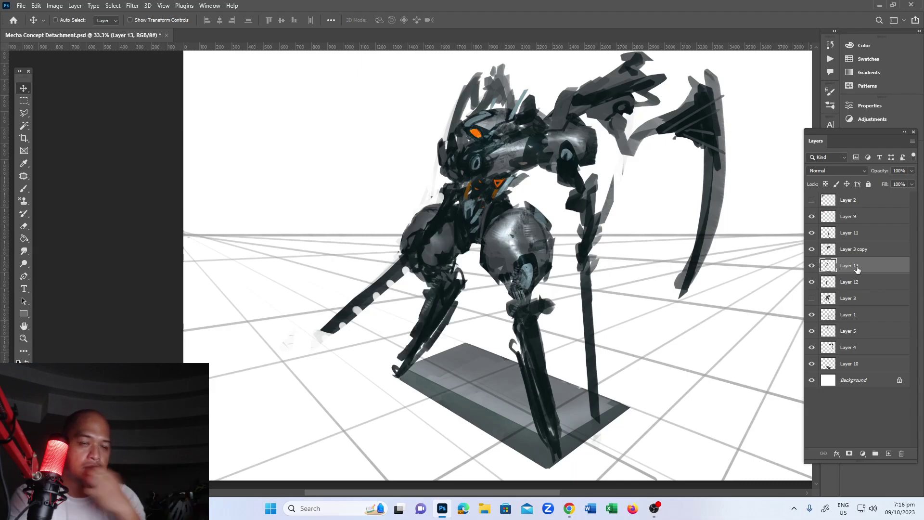
right_click(867, 265)
click(883, 279)
drag(862, 266, 854, 287)
- Rotate the far arm clockwise with Free Transform, raising its blade, and fit it back against the shoulder
key(ctrl+t)
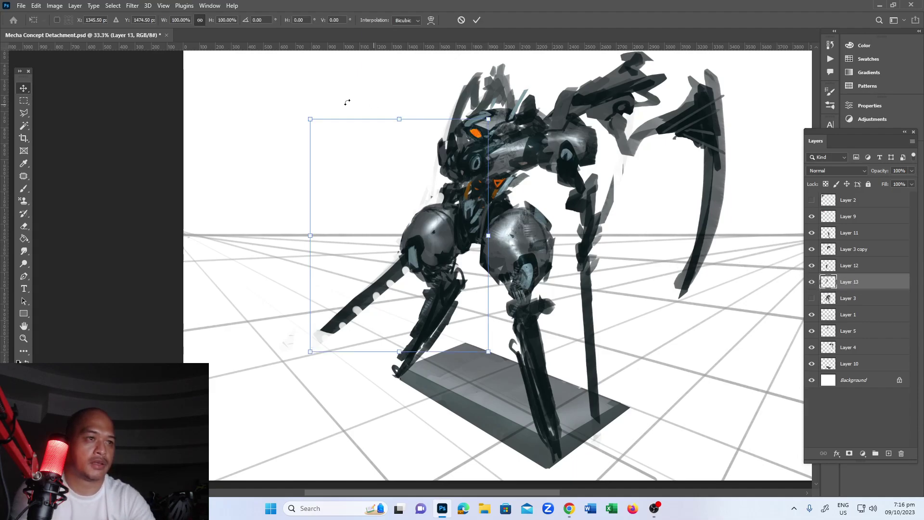
drag(284, 103, 345, 121)
drag(473, 163, 475, 155)
key(Return)
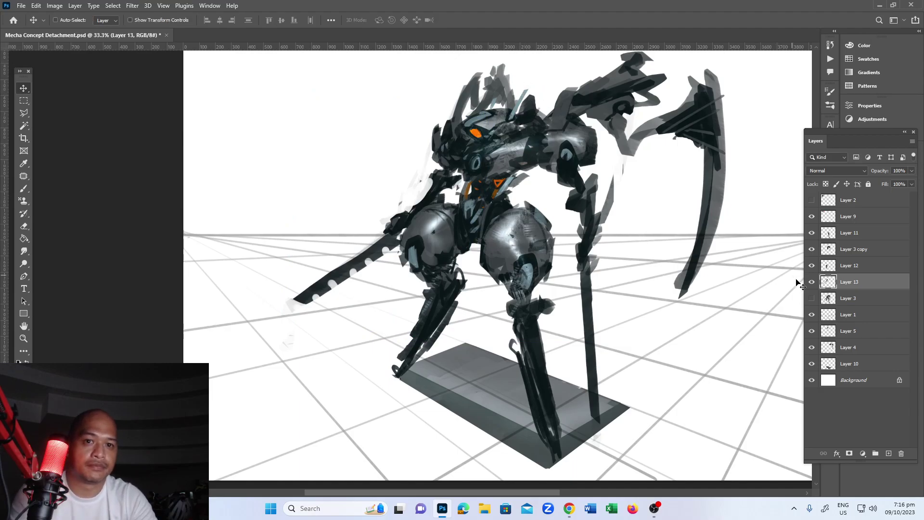
click(813, 332)
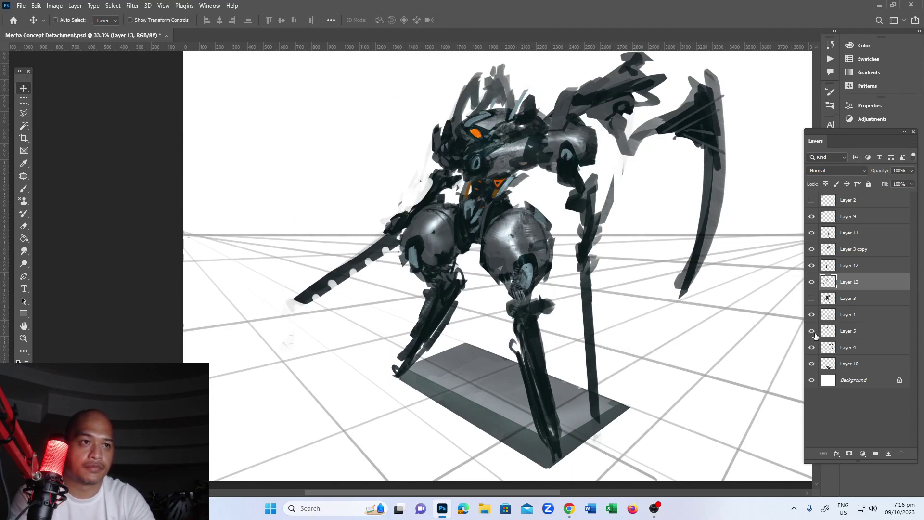
click(857, 337)
shift+click(865, 349)
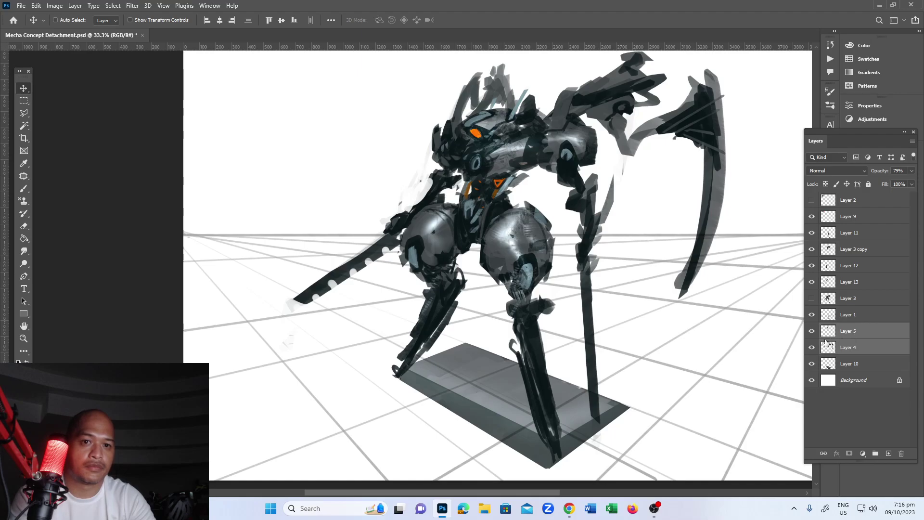
click(822, 336)
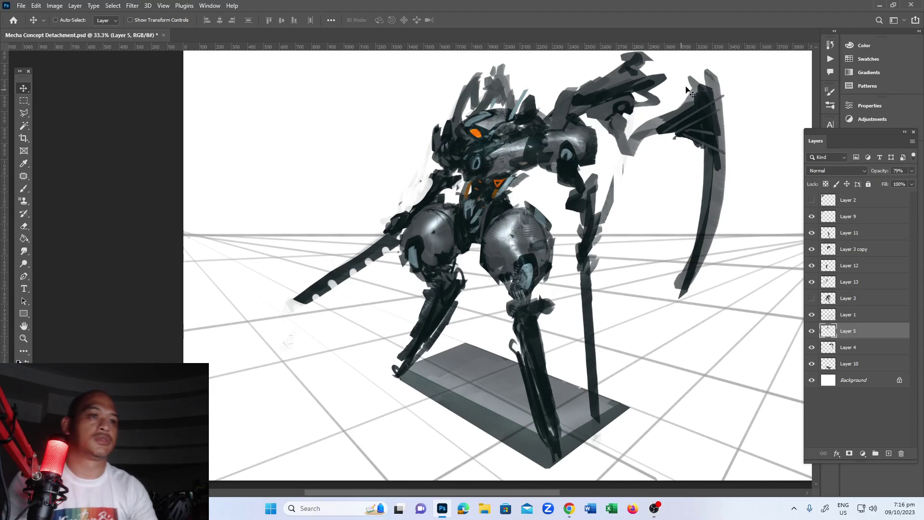
key(z)
alt+click(526, 256)
click(521, 251)
click(529, 241)
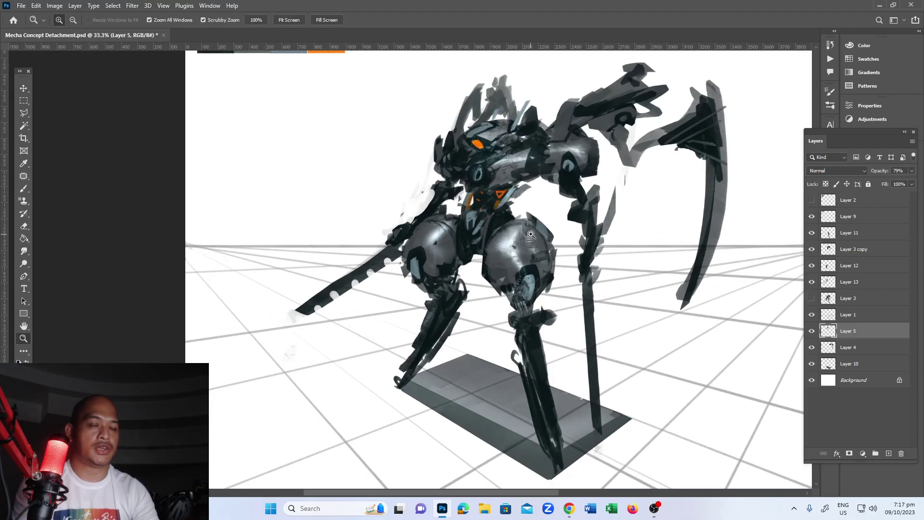
- Hide Layer 4, Layer 10 and Layer 5 to isolate the mecha's body, and make Layer 3 copy the active layer
drag(809, 354, 812, 357)
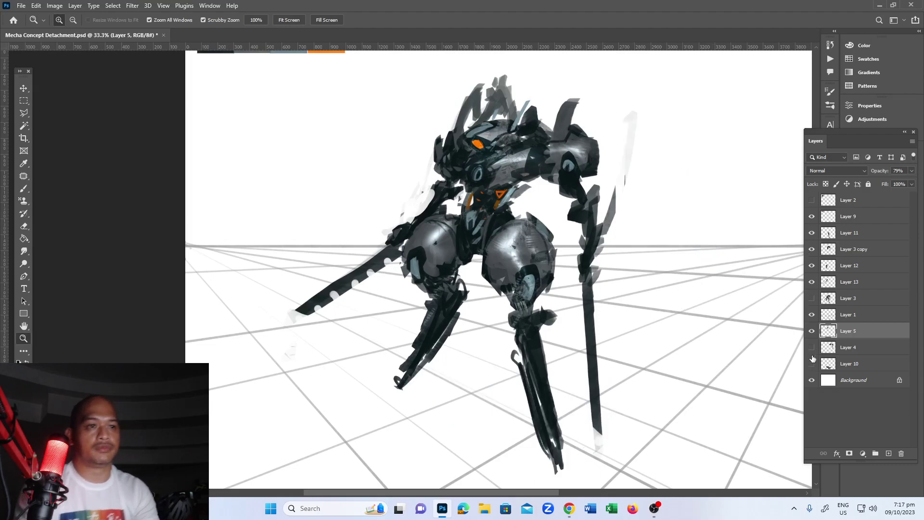
click(812, 315)
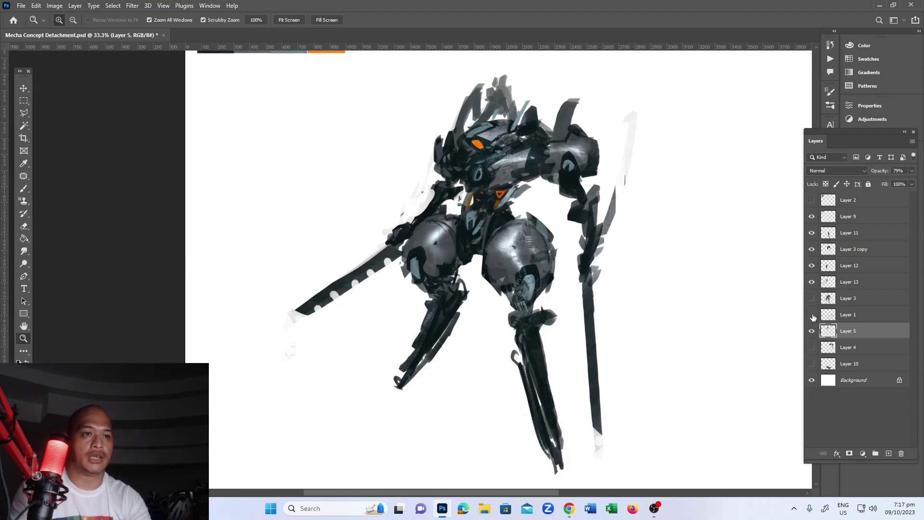
click(812, 331)
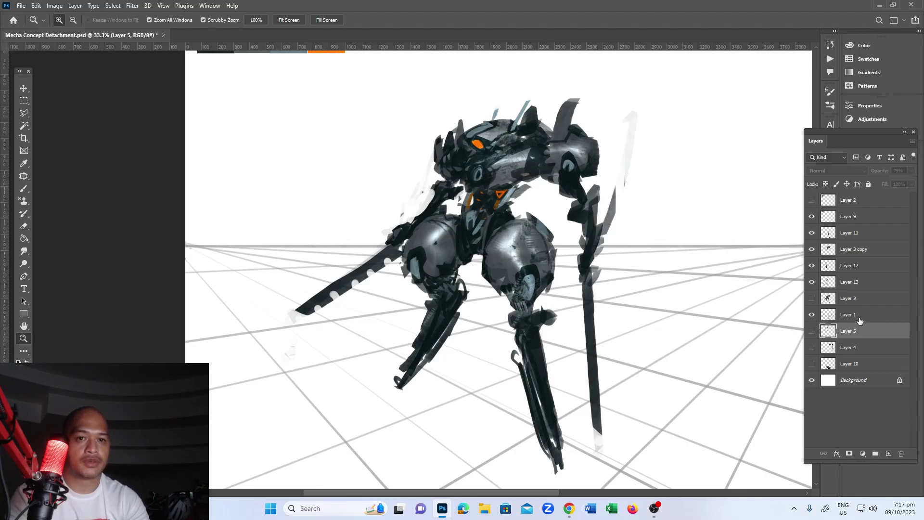
click(849, 299)
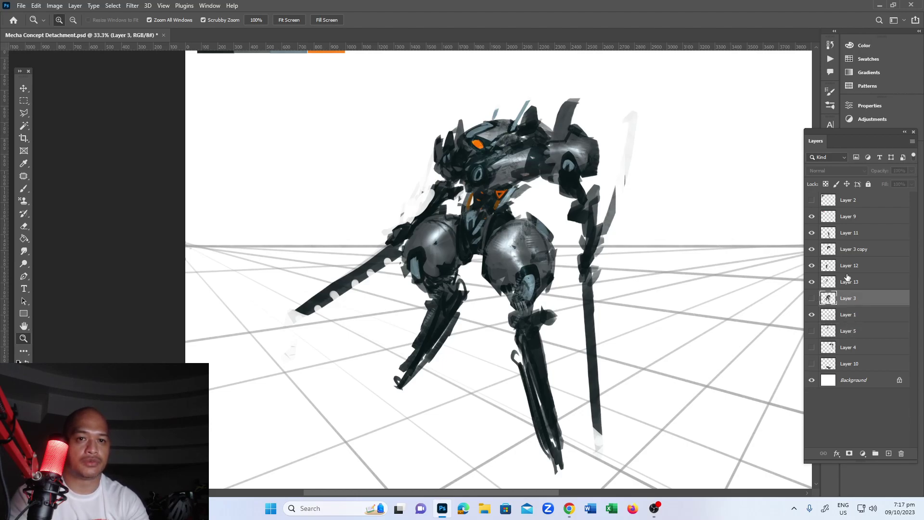
click(848, 280)
click(812, 249)
click(812, 249)
click(850, 250)
- Cut the near arm and its straight blade from Layer 3 copy with a polygonal lasso, paste it as a new layer, and move it clear of the torso
key(l)
click(548, 121)
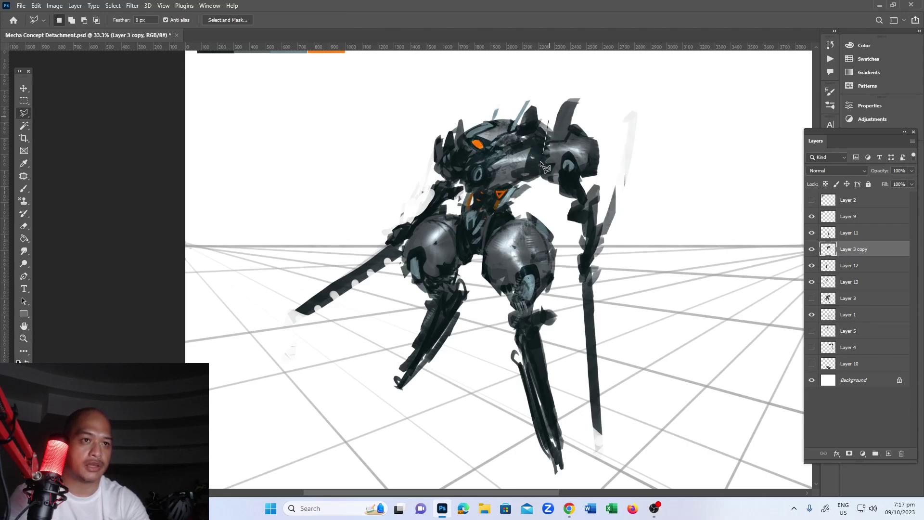
click(538, 182)
click(568, 245)
click(575, 400)
click(599, 459)
click(625, 463)
click(662, 373)
click(662, 156)
click(628, 94)
click(548, 120)
key(ctrl+x)
key(ctrl+v)
key(v)
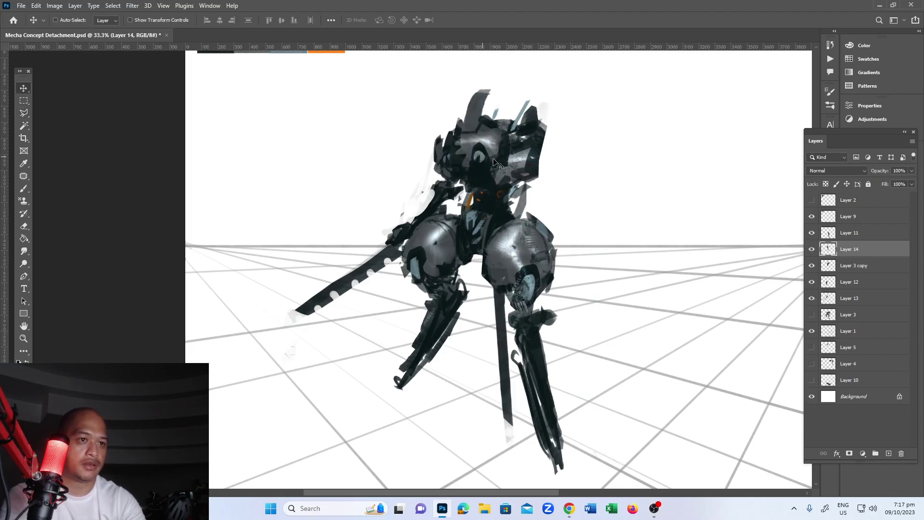
drag(494, 173, 612, 180)
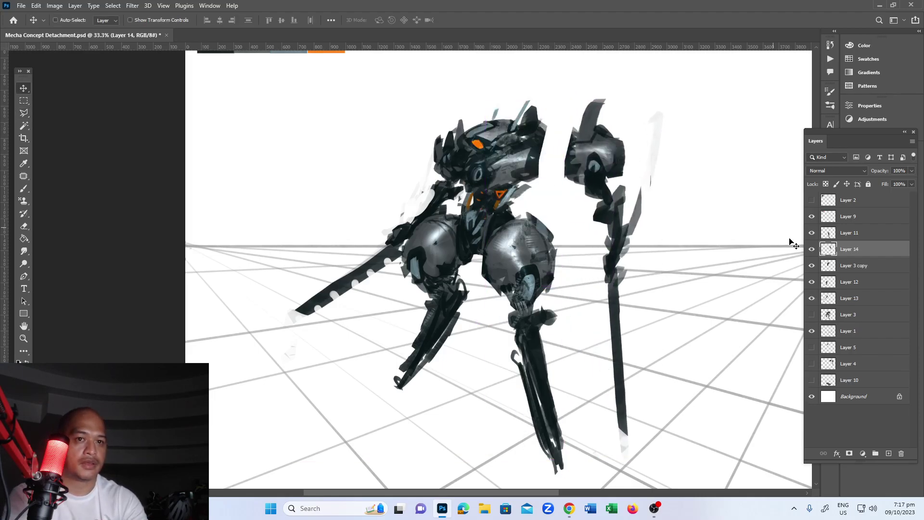
- Paint the torso's cut shoulder edge on Layer 3 copy with dark brush strokes to form a rounded joint
click(851, 265)
click(813, 266)
click(813, 266)
key(b)
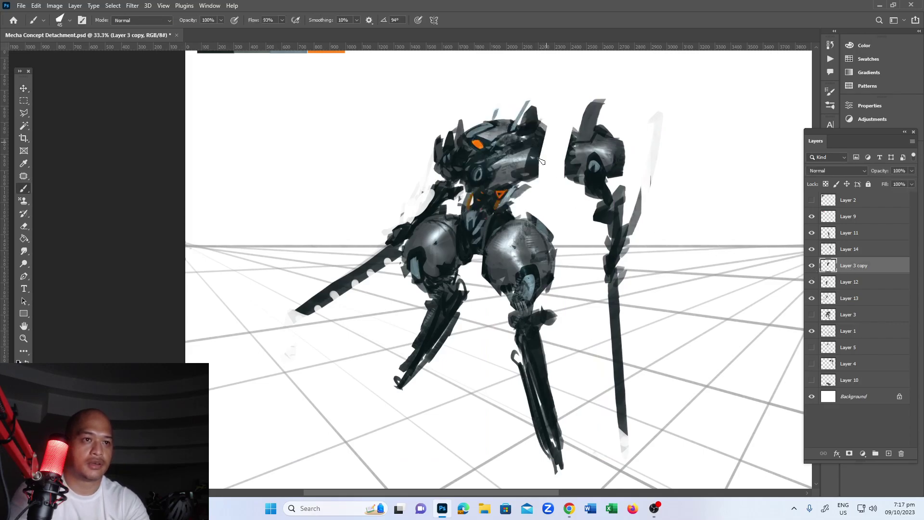
mouse_move(546, 150)
mouse_down()
mouse_move(546, 161)
mouse_move(542, 139)
mouse_move(544, 164)
mouse_move(547, 150)
mouse_up()
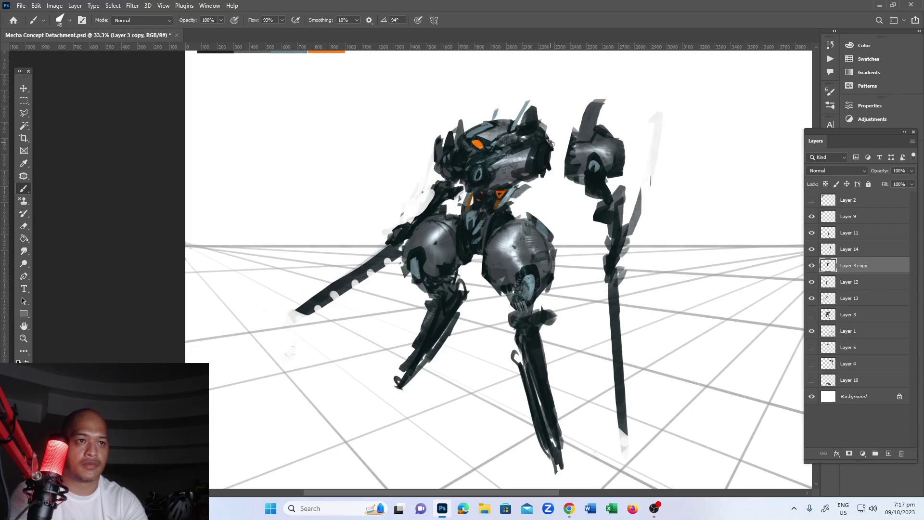
- Move the detached near arm on Layer 14 back against the torso's shoulder
key(alt+bracketright)
key(v)
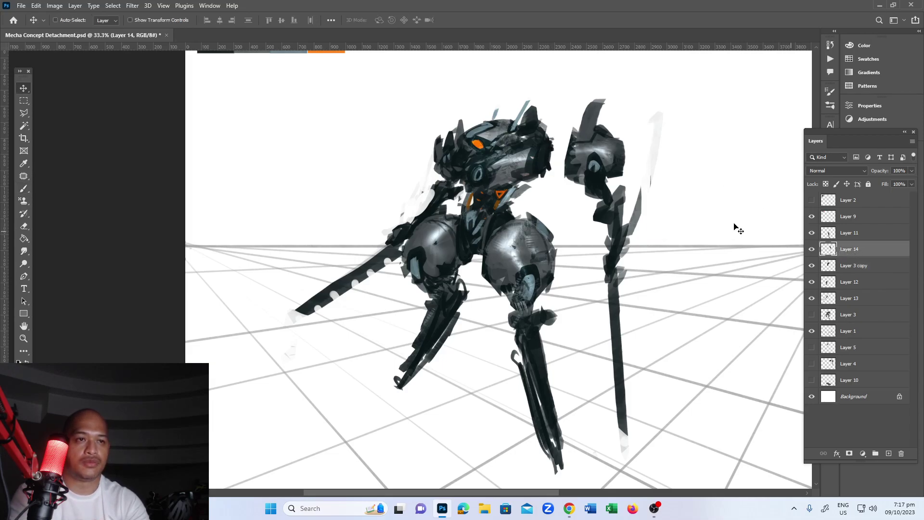
drag(601, 164, 576, 156)
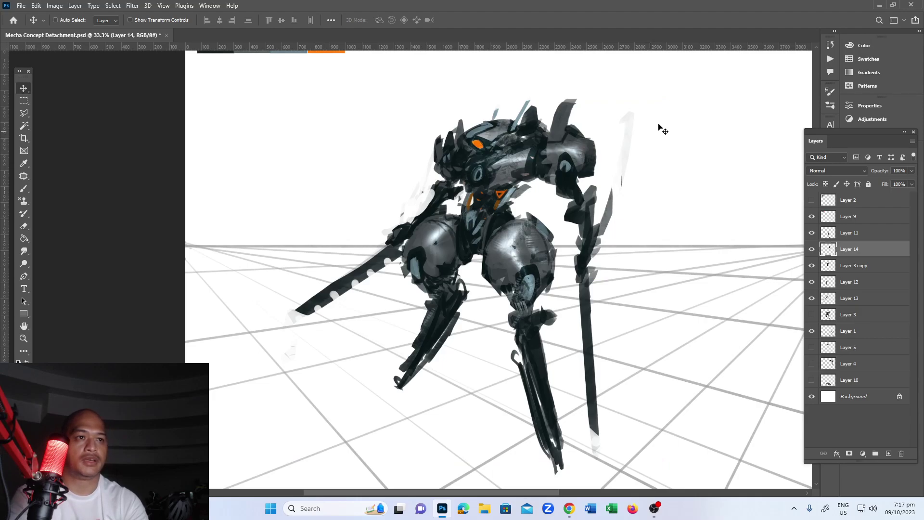
- Rotate the near arm counterclockwise by about 2.77° with Free Transform and shift it to fit the shoulder
key(ctrl+t)
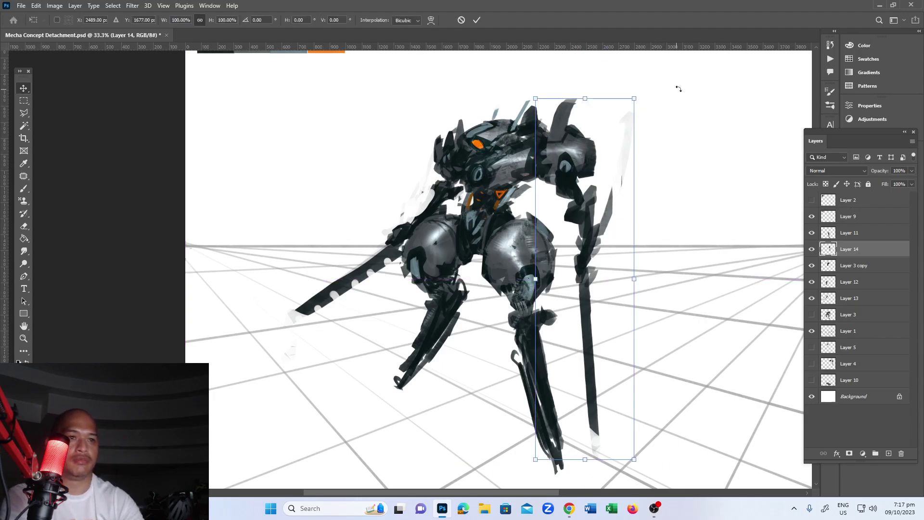
drag(677, 87, 671, 80)
drag(586, 159, 592, 166)
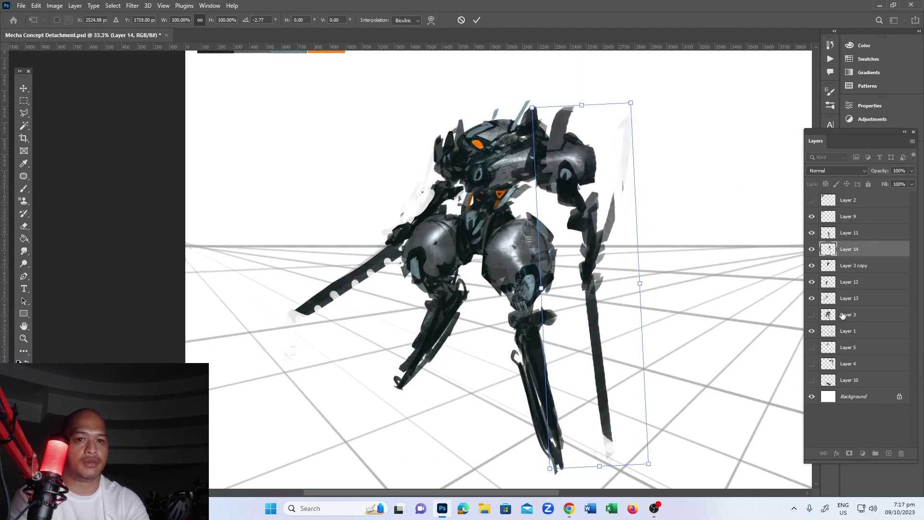
key(Return)
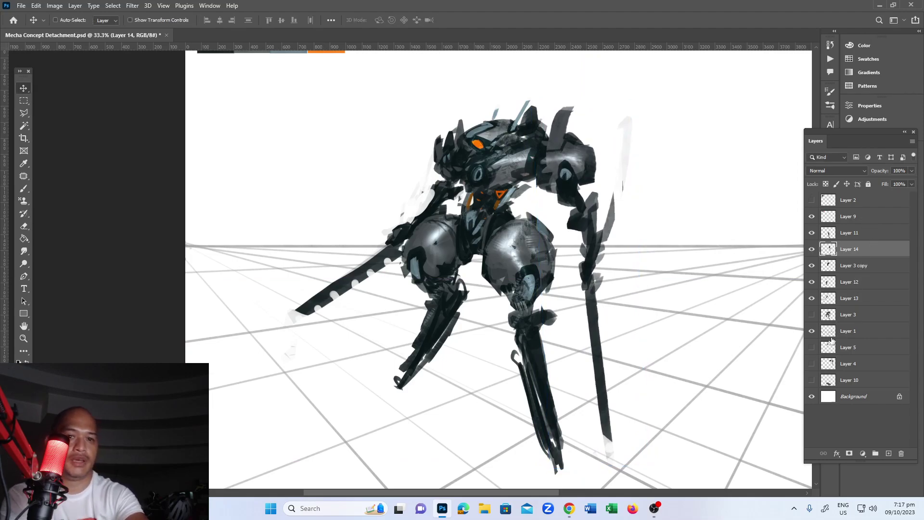
- Show Layer 4, Layer 5 and Layer 10 again to restore the wing, head spikes and ground platform
click(818, 367)
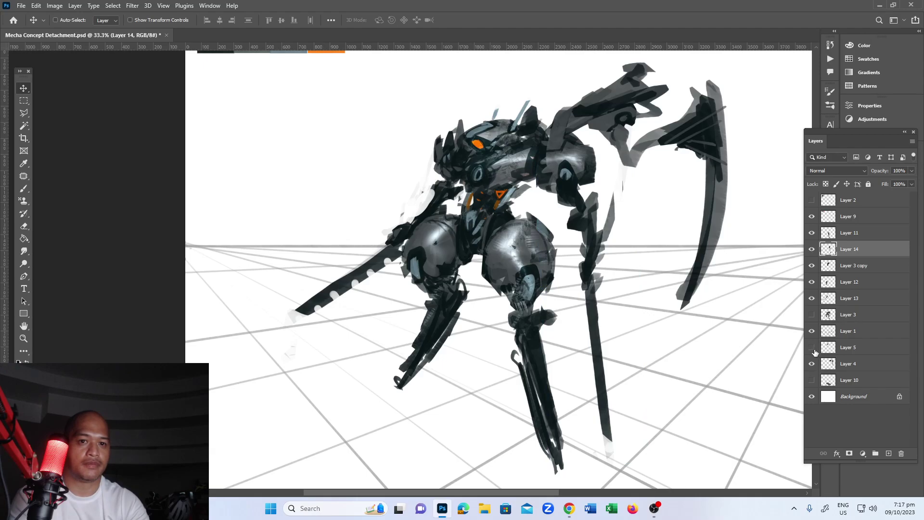
click(812, 348)
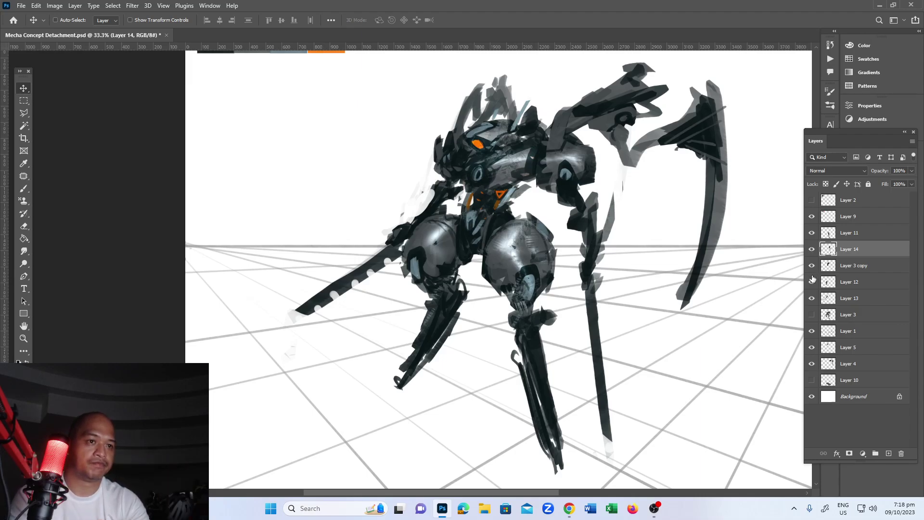
key(z)
alt+click(559, 361)
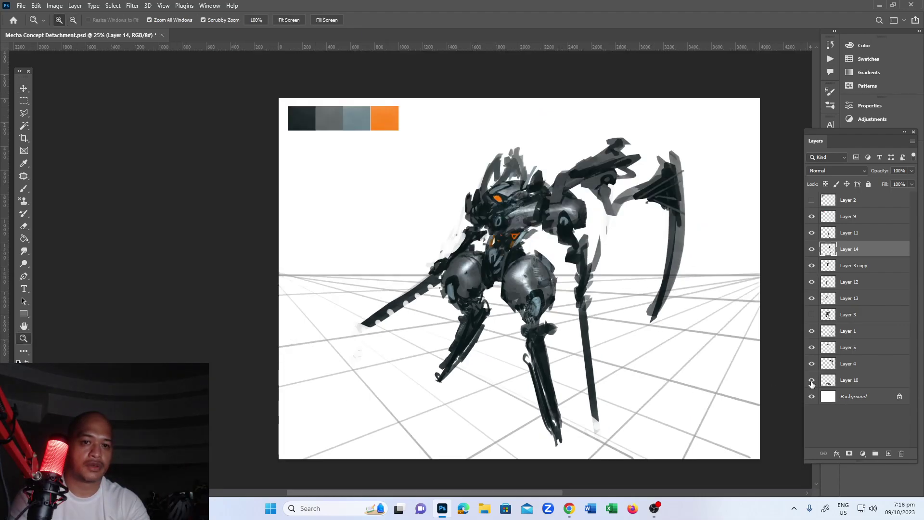
click(811, 380)
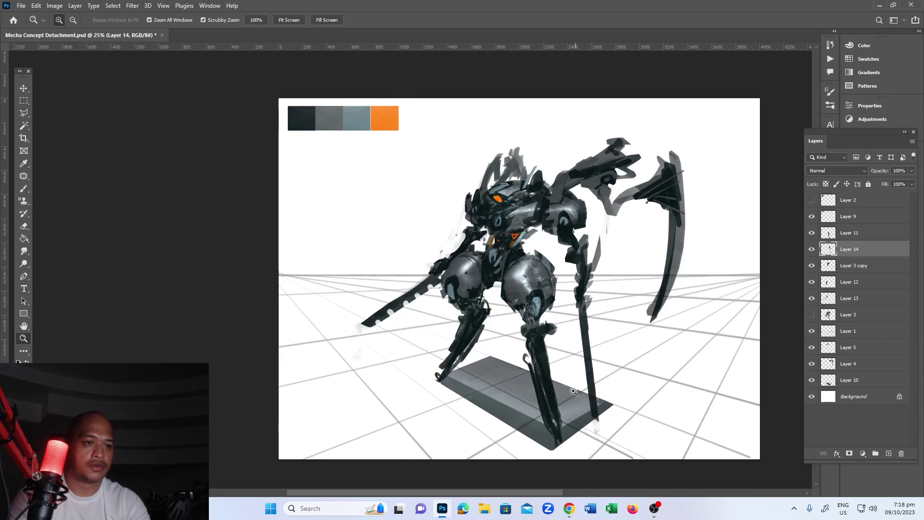
- Hide the perspective grid on Layer 1 to examine the reposed mecha as a whole, and show the grid again
click(812, 314)
click(812, 331)
click(608, 340)
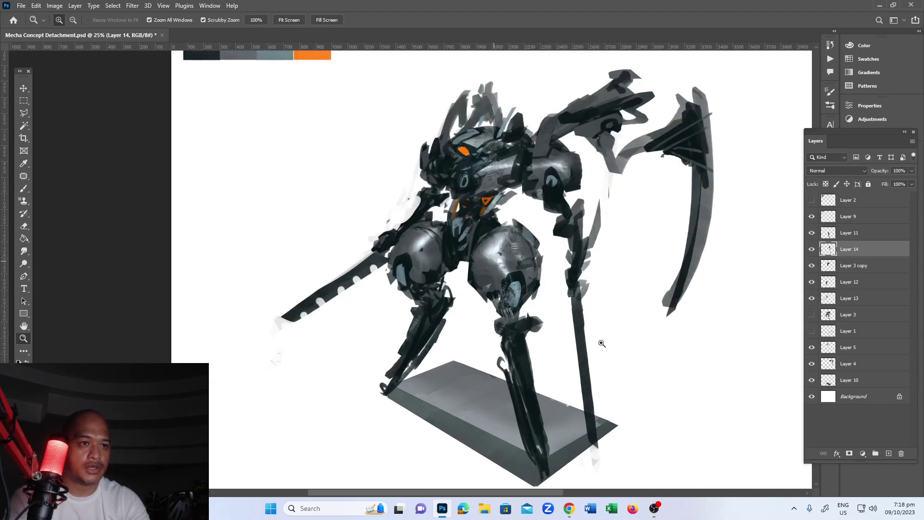
drag(597, 352, 571, 336)
alt+click(581, 357)
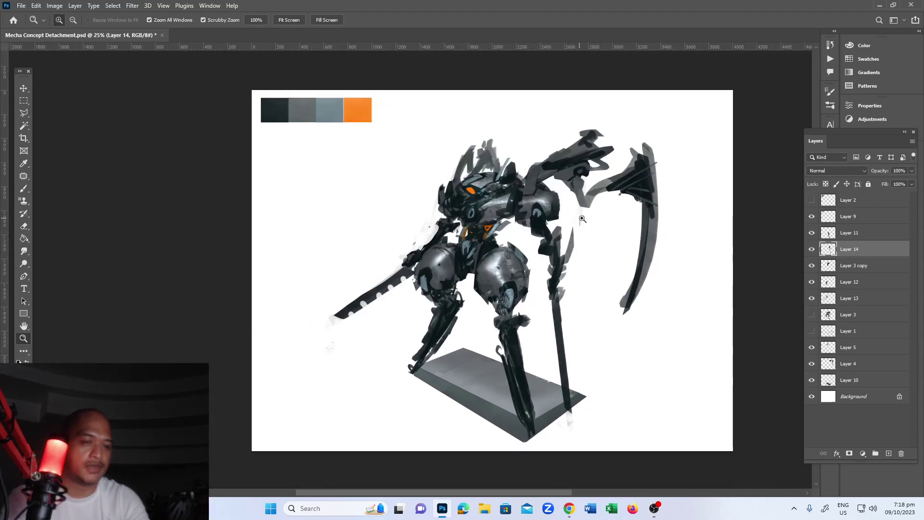
click(539, 250)
alt+click(565, 274)
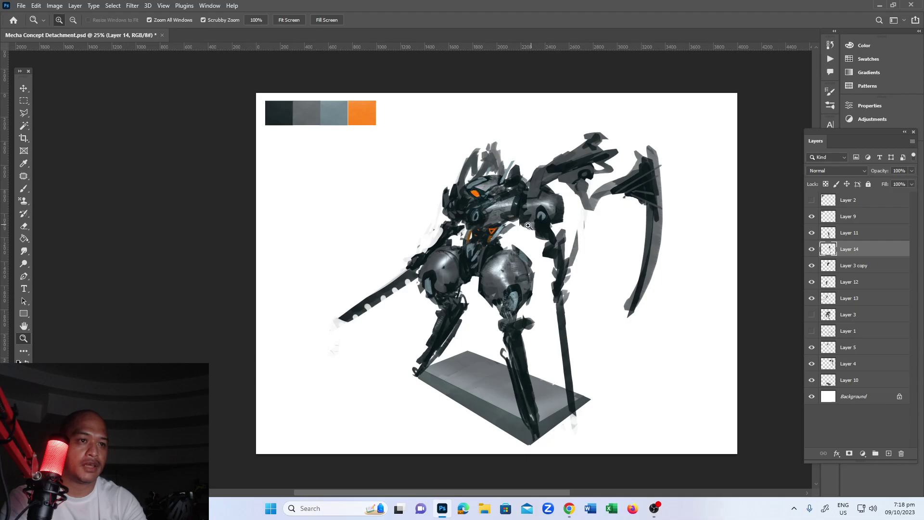
click(548, 224)
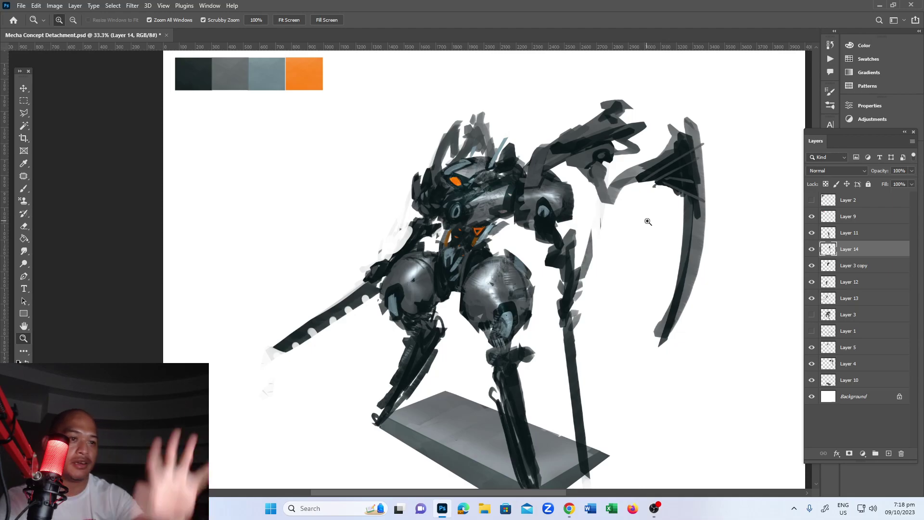
alt+click(613, 252)
click(613, 252)
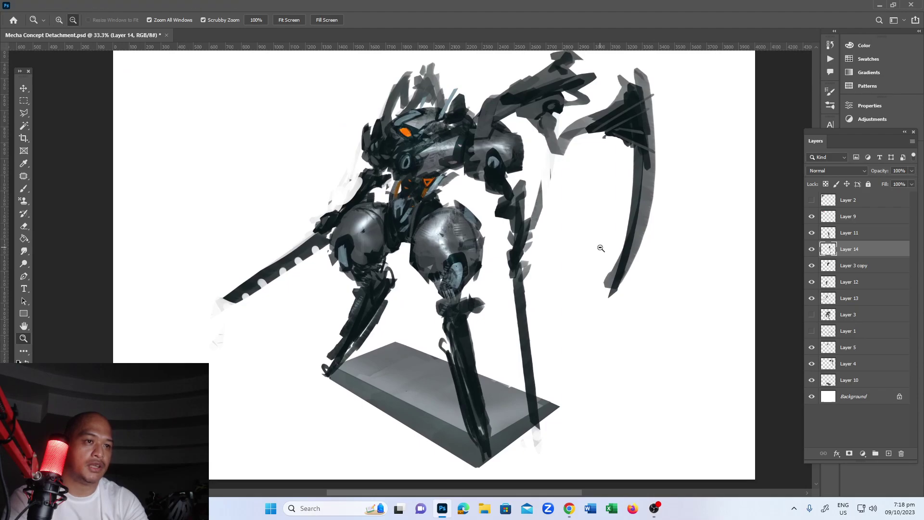
alt+click(601, 248)
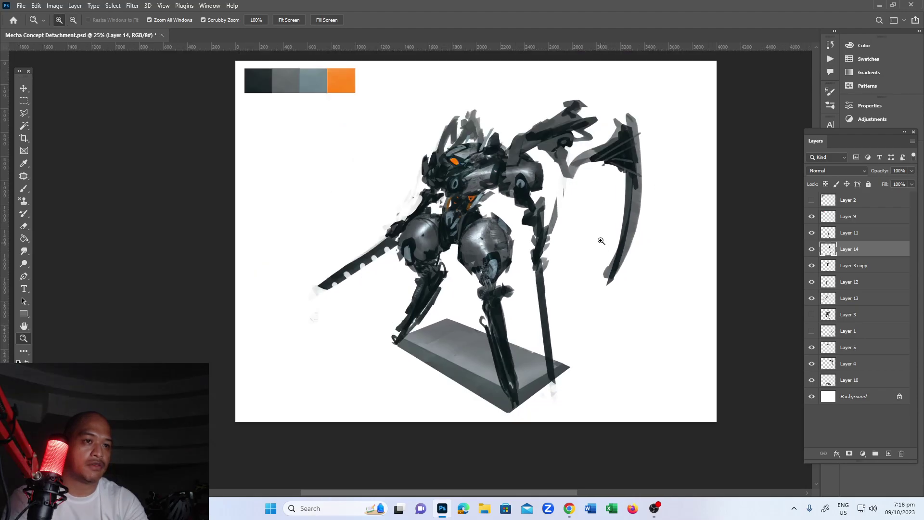
click(811, 332)
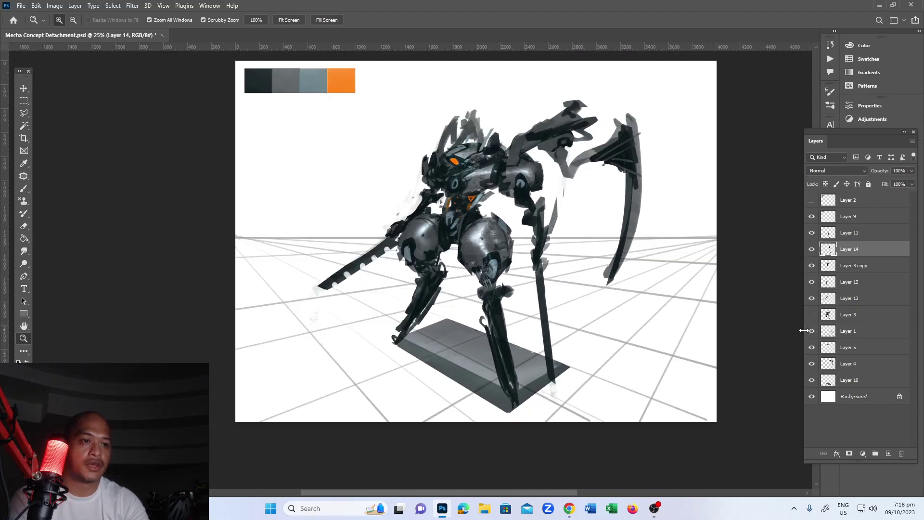